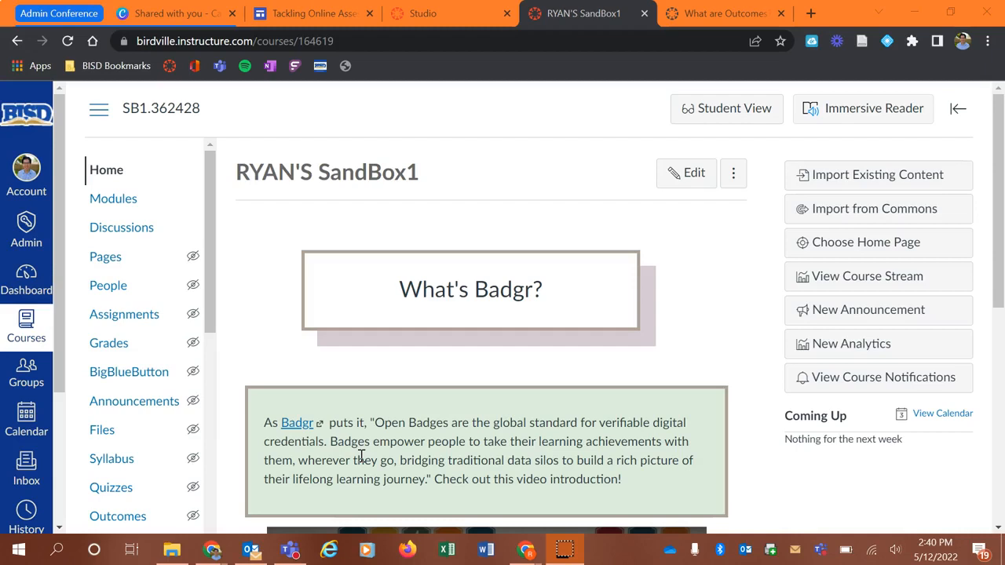
# - Open the course's Outcomes page
pyautogui.scroll(-1, 131, 224)
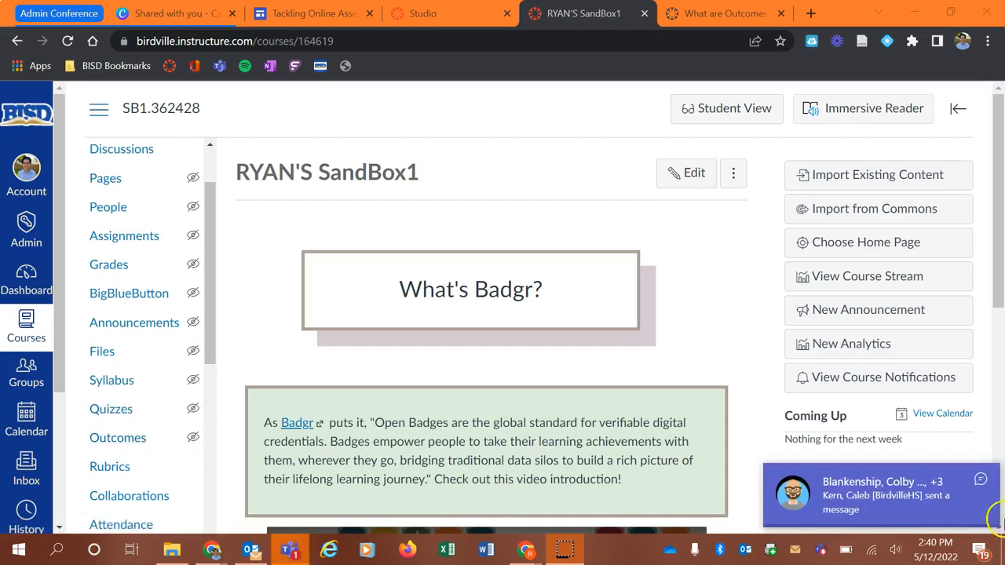
pyautogui.click(981, 478)
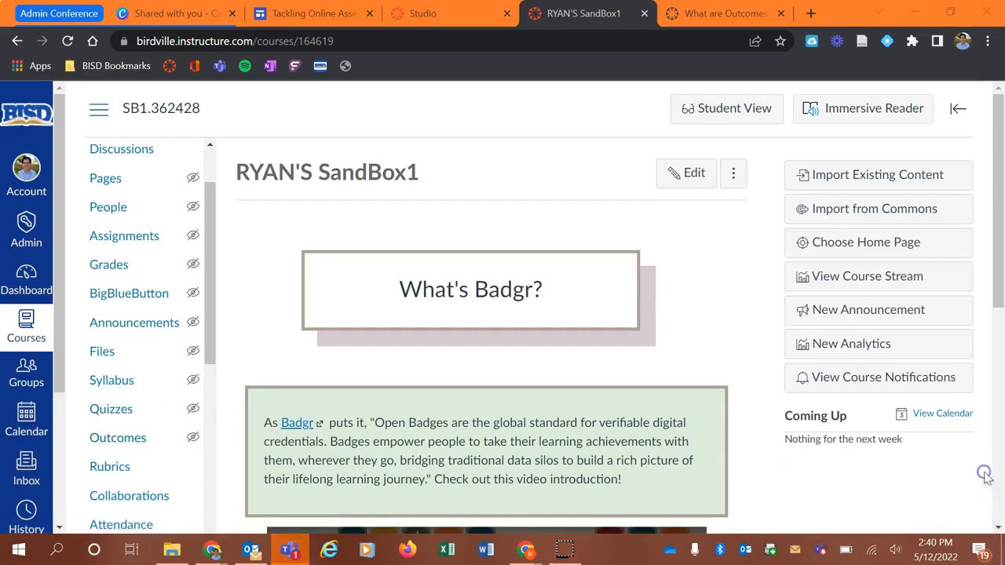
pyautogui.click(117, 436)
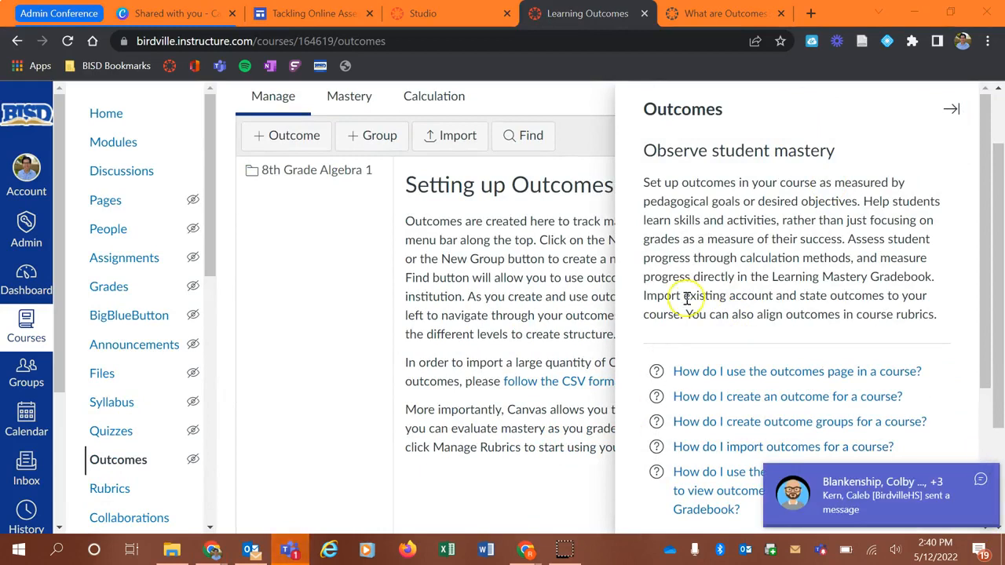
# - Close the Outcomes help panel
pyautogui.click(979, 492)
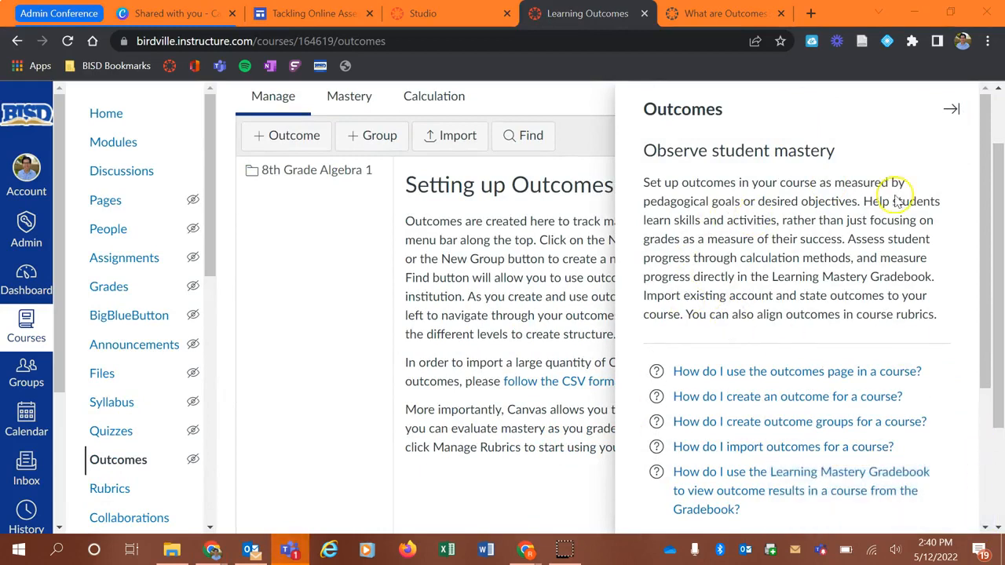
pyautogui.scroll(-2, 774, 202)
pyautogui.scroll(2, 863, 181)
pyautogui.click(951, 109)
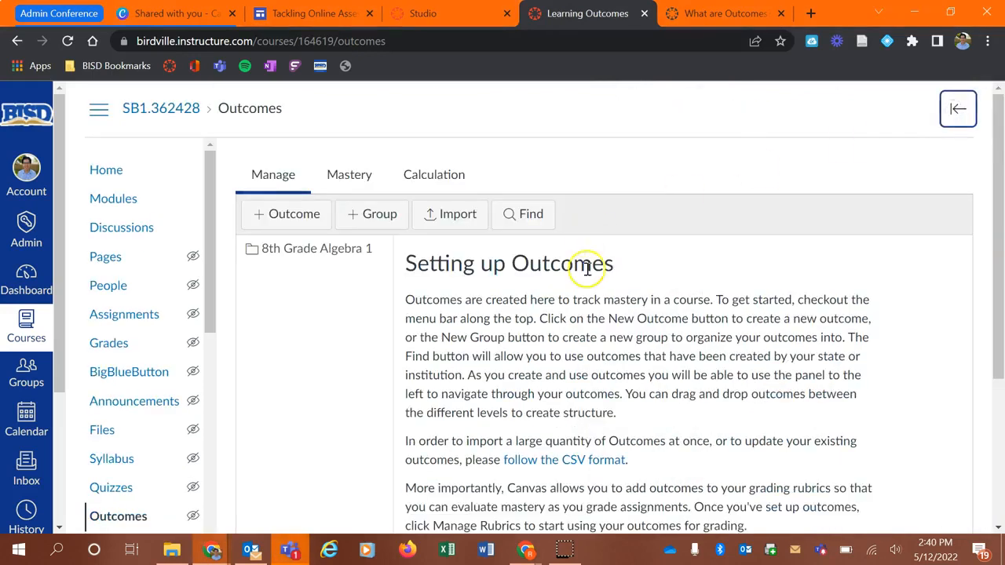
# - Delete the existing 8th Grade Algebra 1 outcome group
pyautogui.scroll(-1, 593, 275)
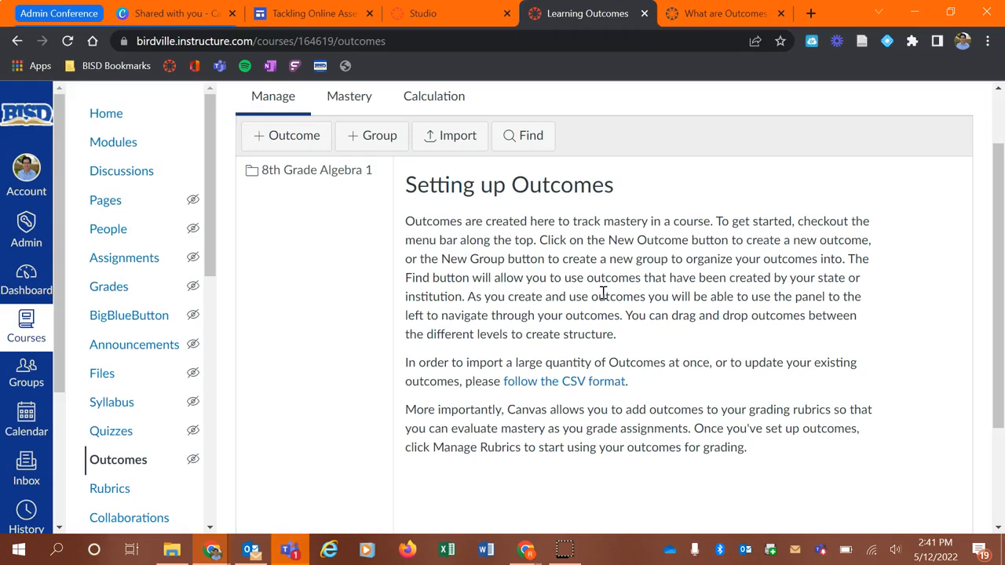
pyautogui.click(340, 170)
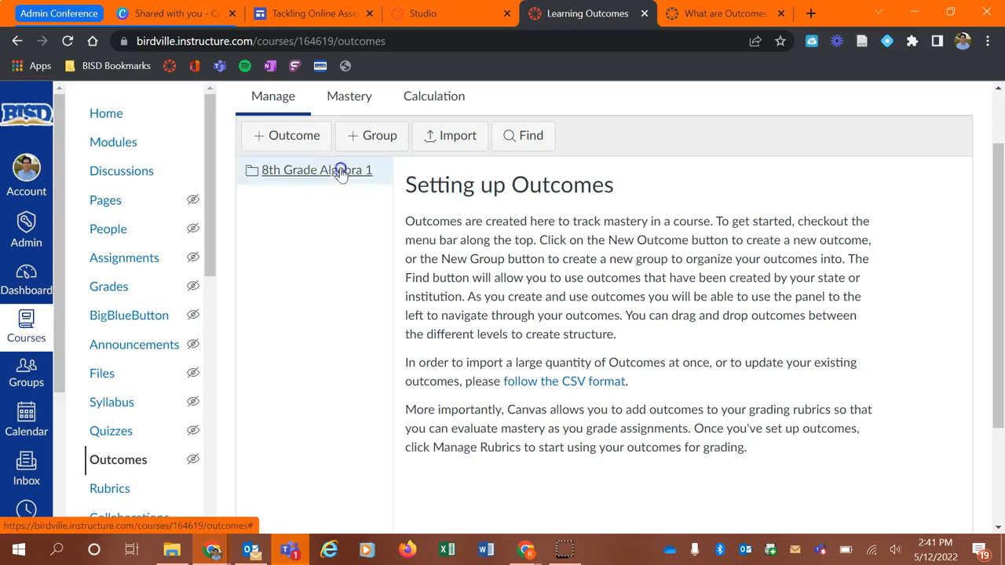
pyautogui.click(716, 226)
pyautogui.click(578, 133)
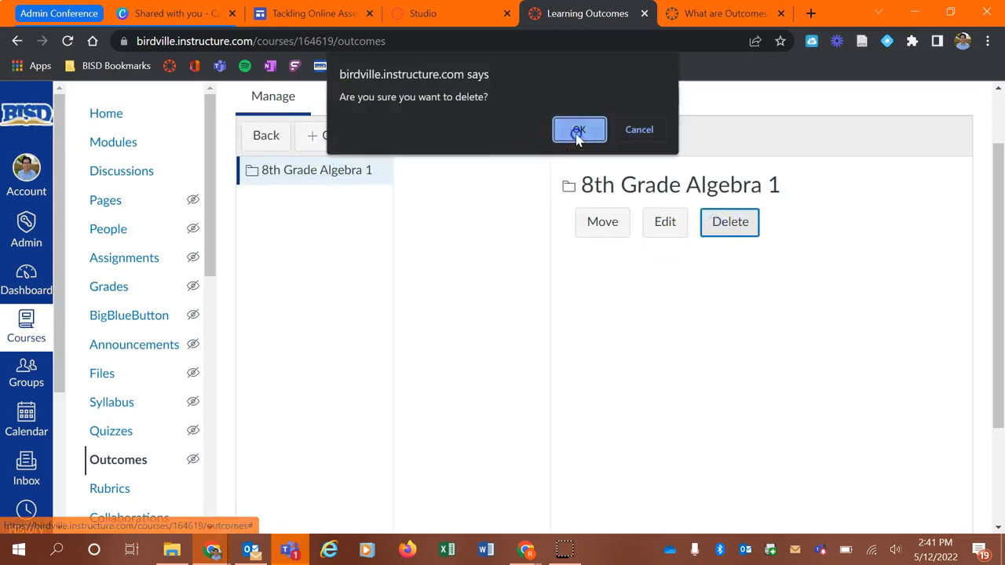
pyautogui.click(688, 106)
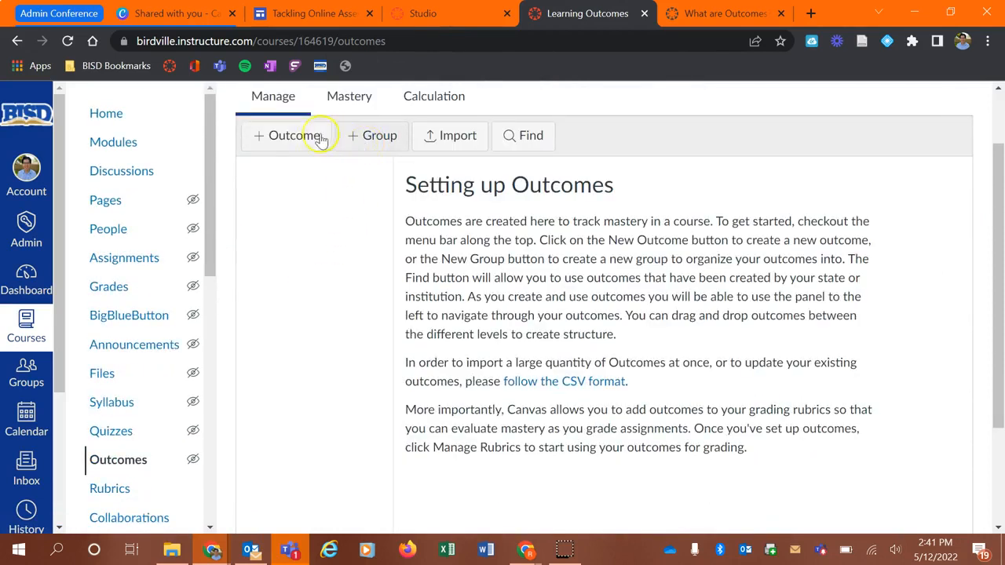
# - Start a new outcome group and name it 8th Grade Algebra 1
pyautogui.click(262, 147)
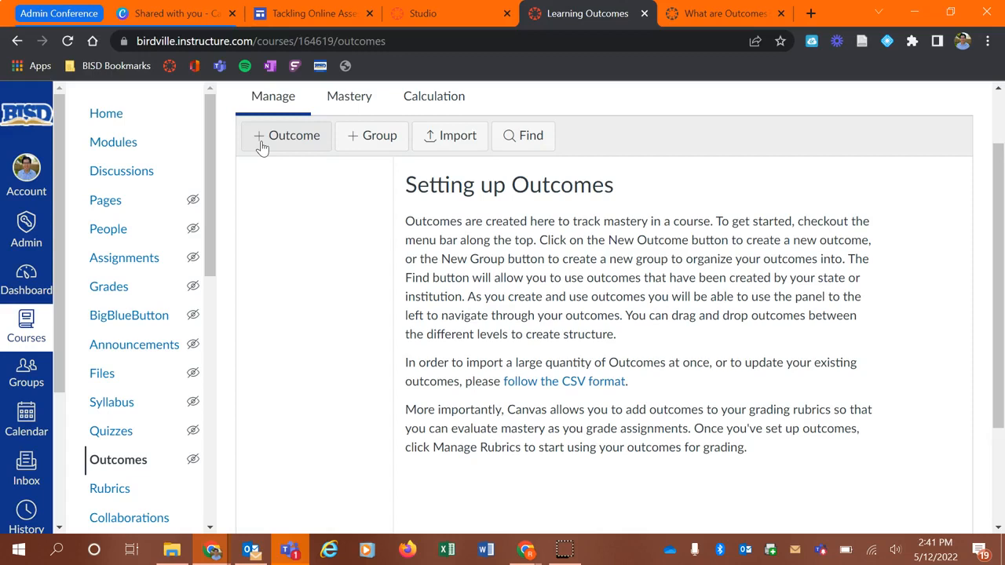
pyautogui.click(370, 137)
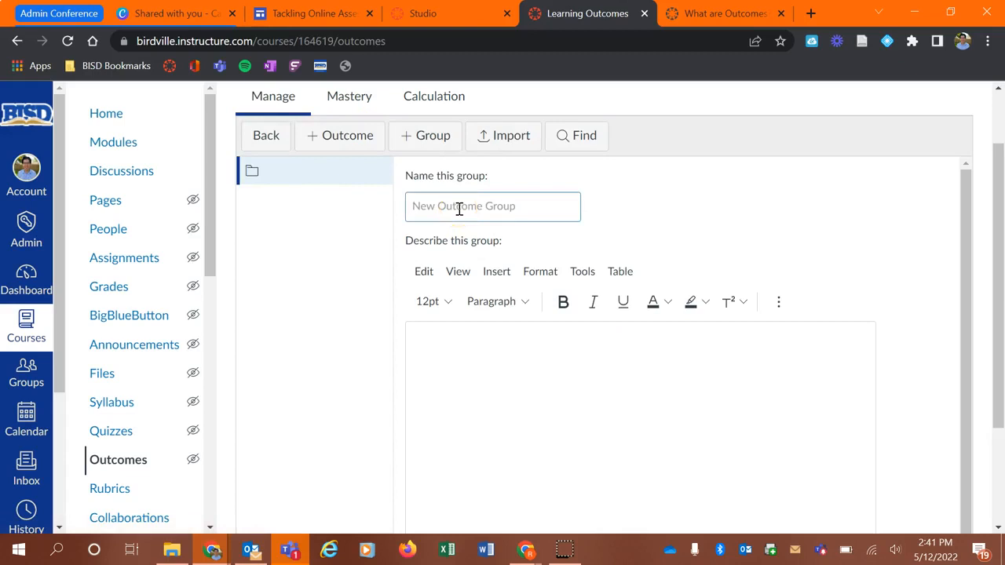
pyautogui.write('8th Grade A')
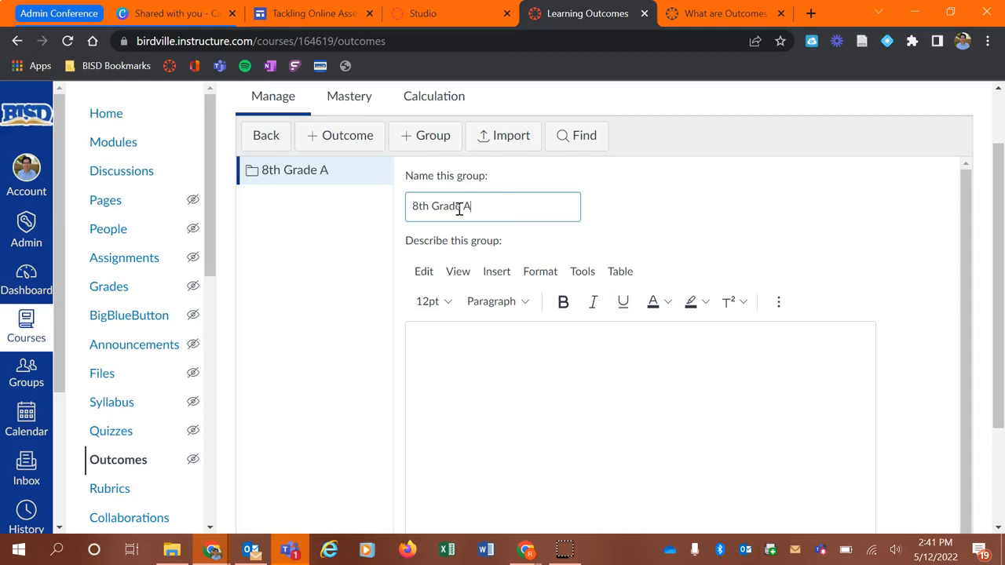
pyautogui.write('lgebra 1')
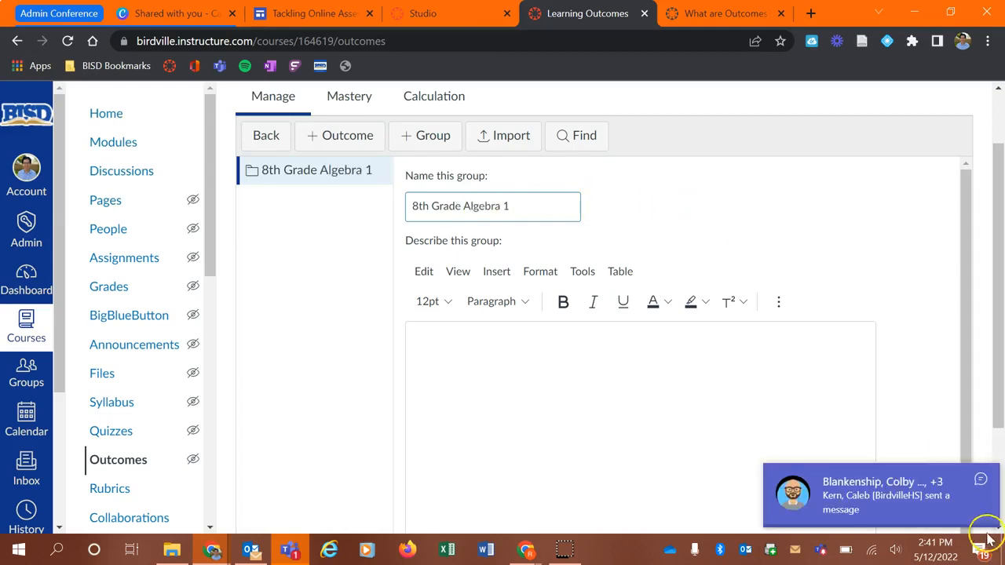
# - Save the new outcome group without a description
pyautogui.click(978, 477)
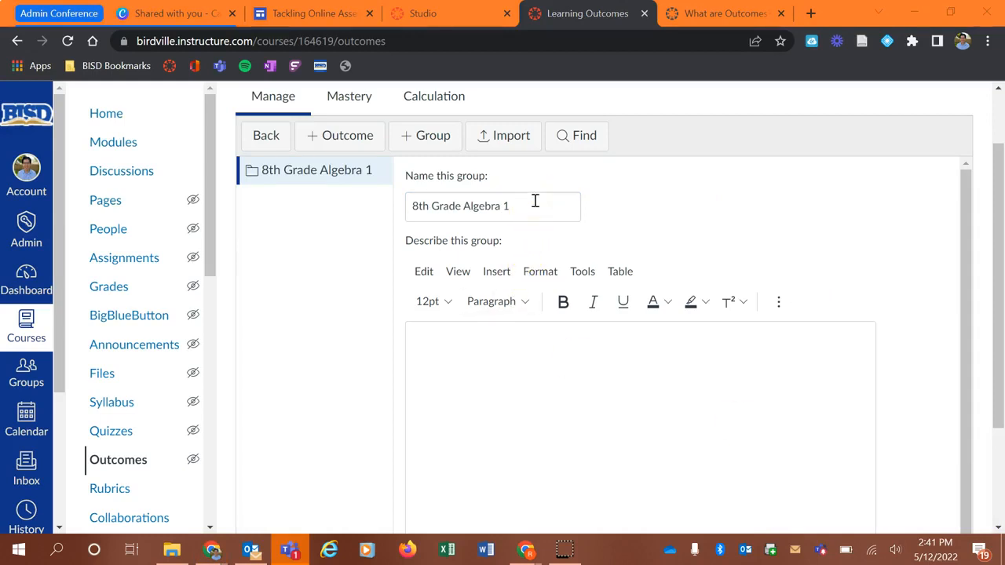
pyautogui.click(959, 475)
pyautogui.click(569, 373)
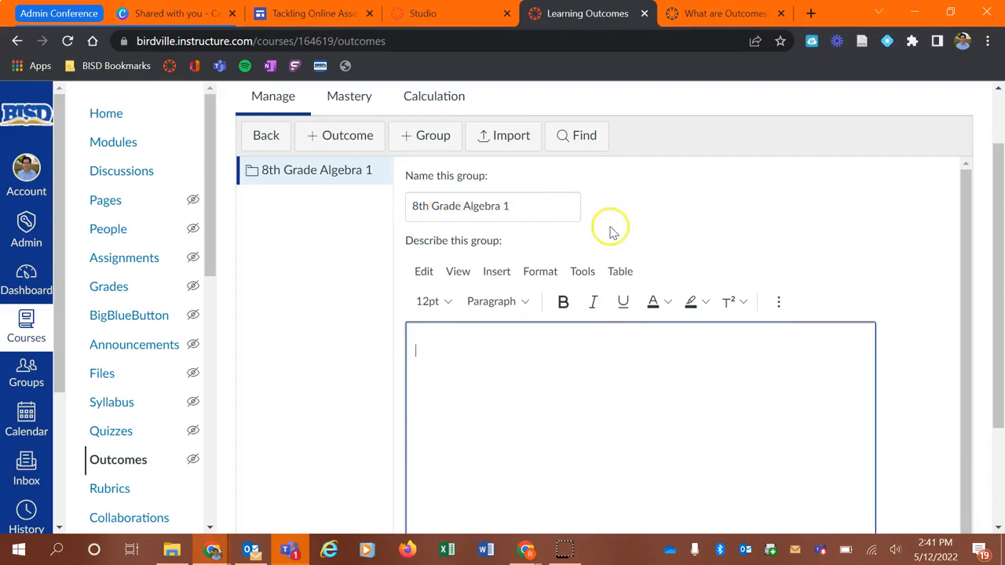
pyautogui.scroll(-2, 934, 290)
pyautogui.click(848, 498)
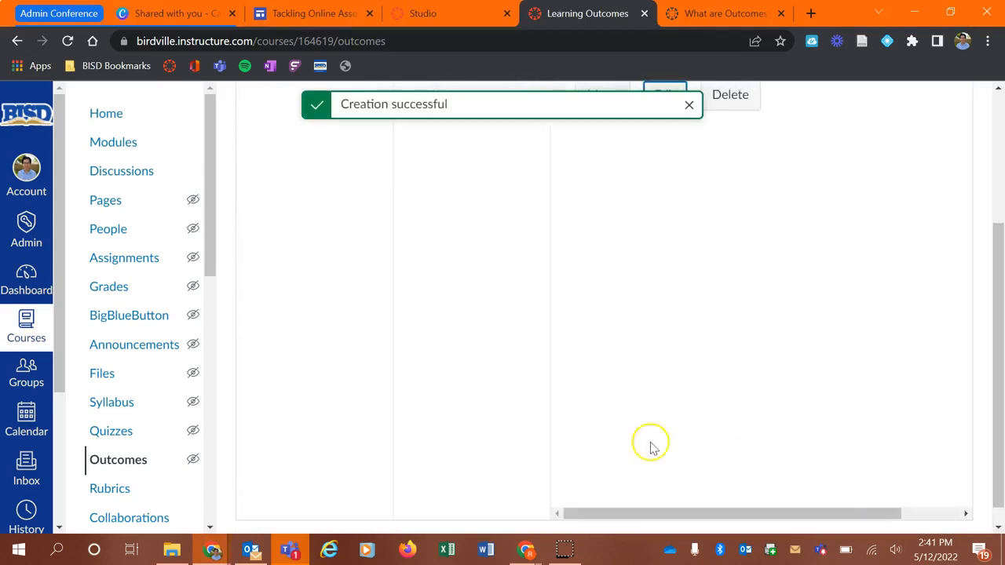
pyautogui.click(690, 105)
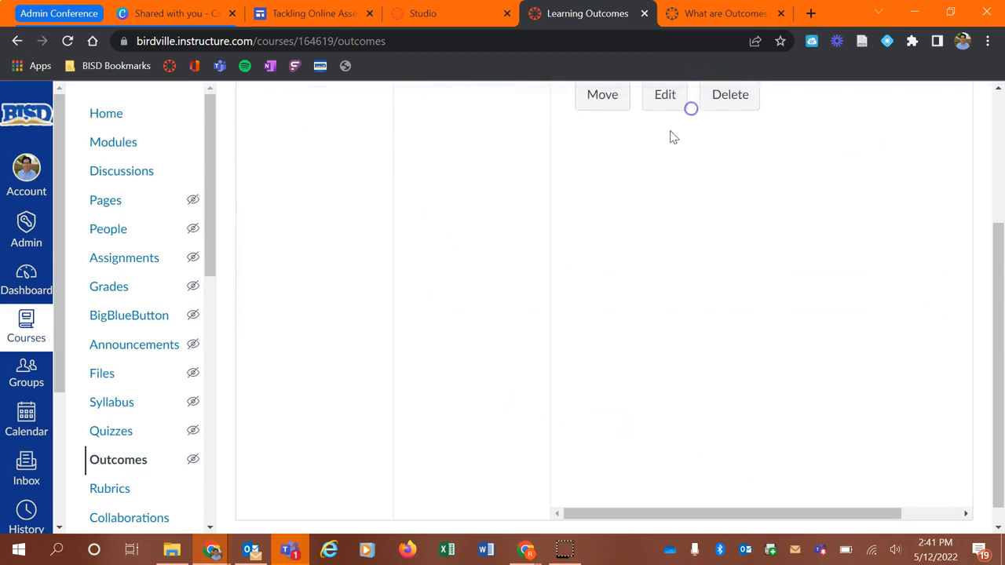
# - Open Find Outcomes and browse Account Standards through Birdville ISD into the Texas Education Agency folder
pyautogui.scroll(3, 597, 188)
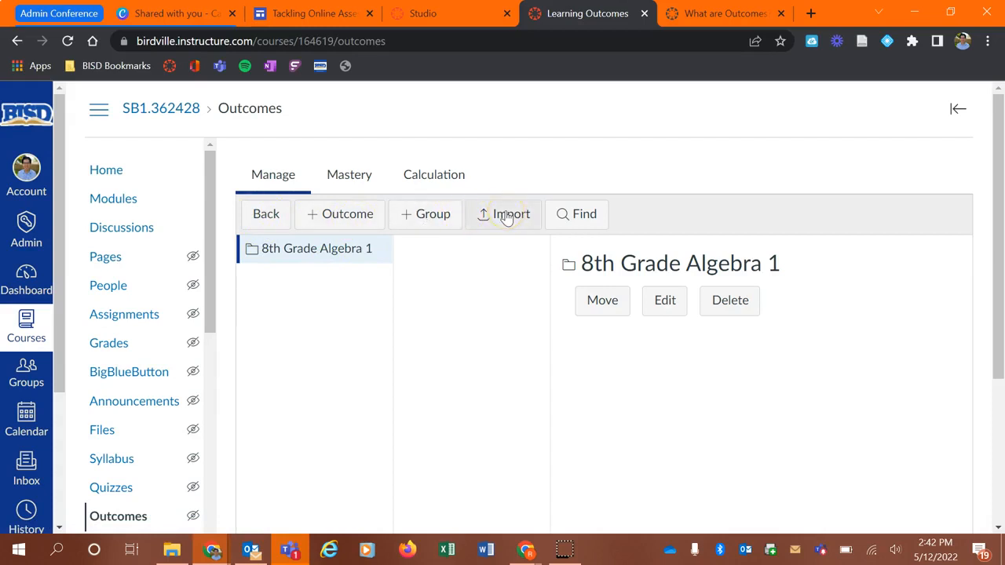
pyautogui.click(591, 225)
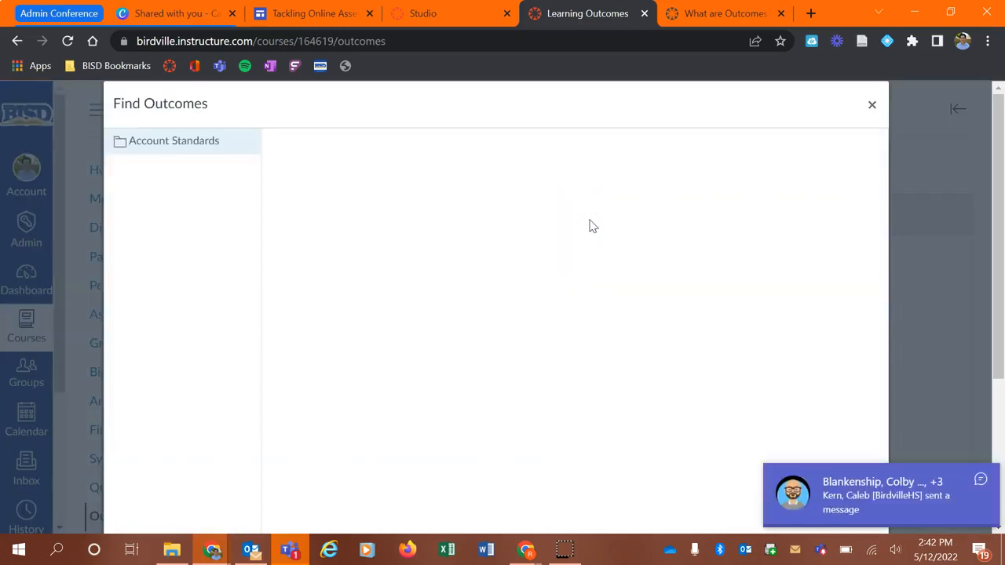
pyautogui.click(981, 479)
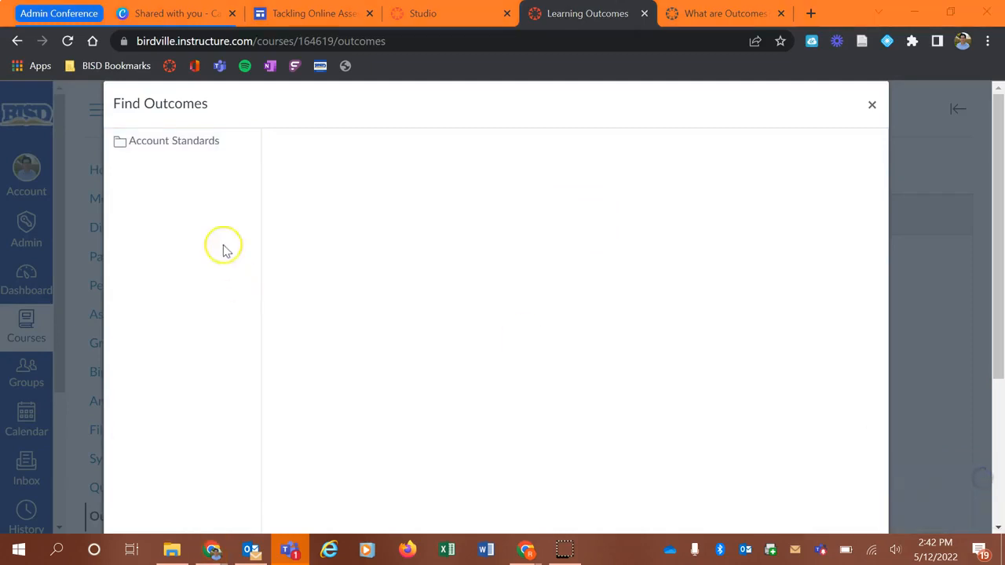
pyautogui.click(183, 142)
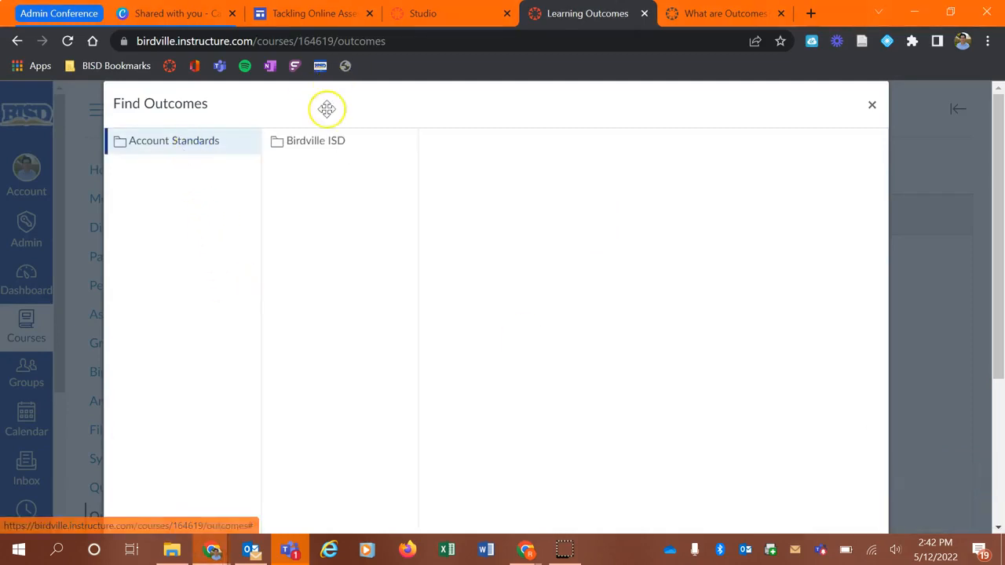
pyautogui.click(327, 150)
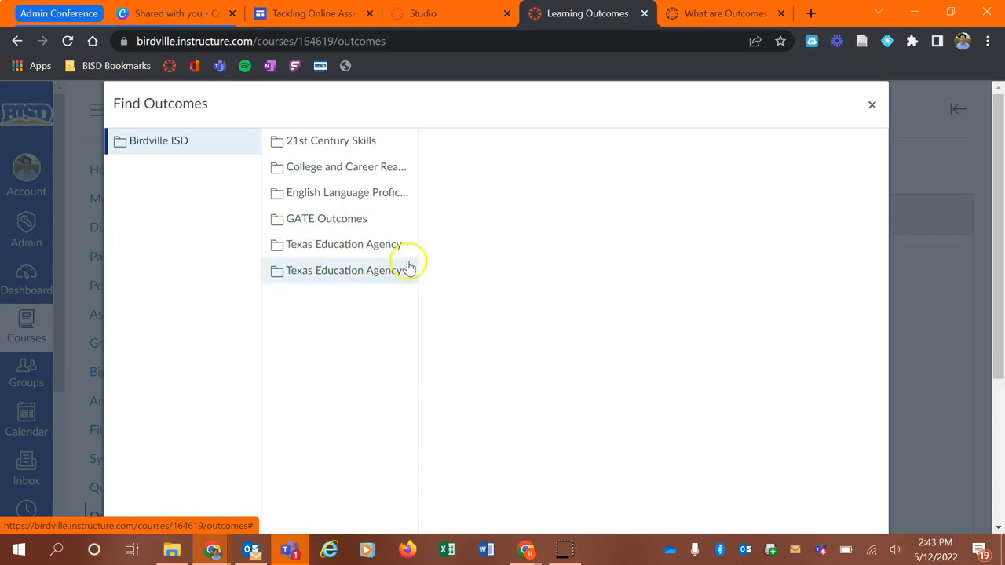
pyautogui.click(334, 245)
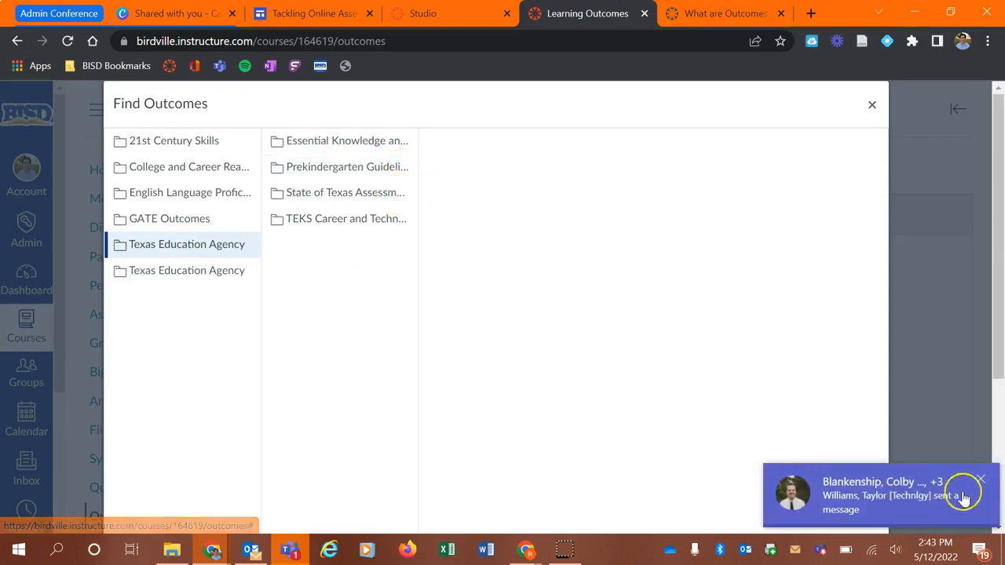
pyautogui.click(981, 479)
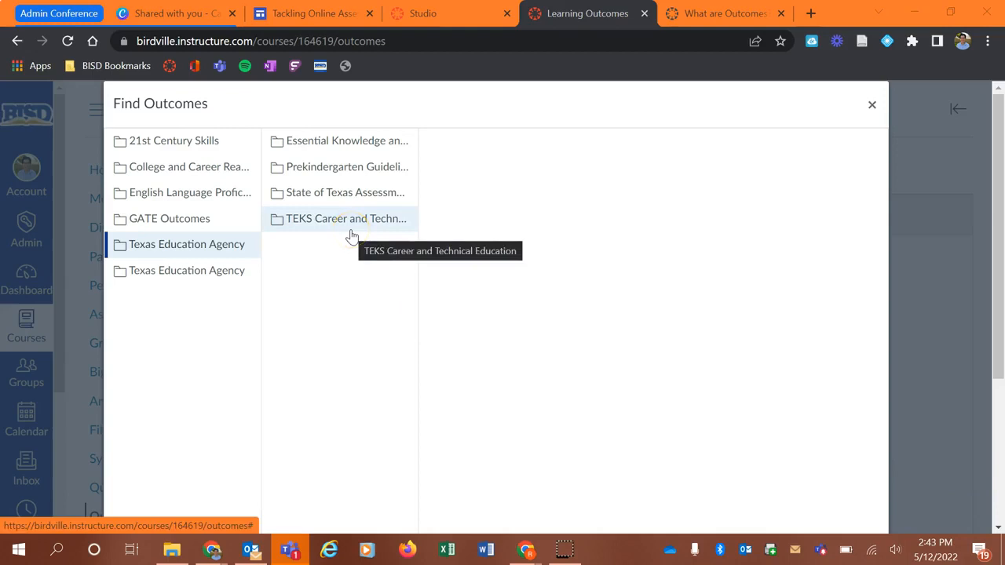
pyautogui.click(349, 152)
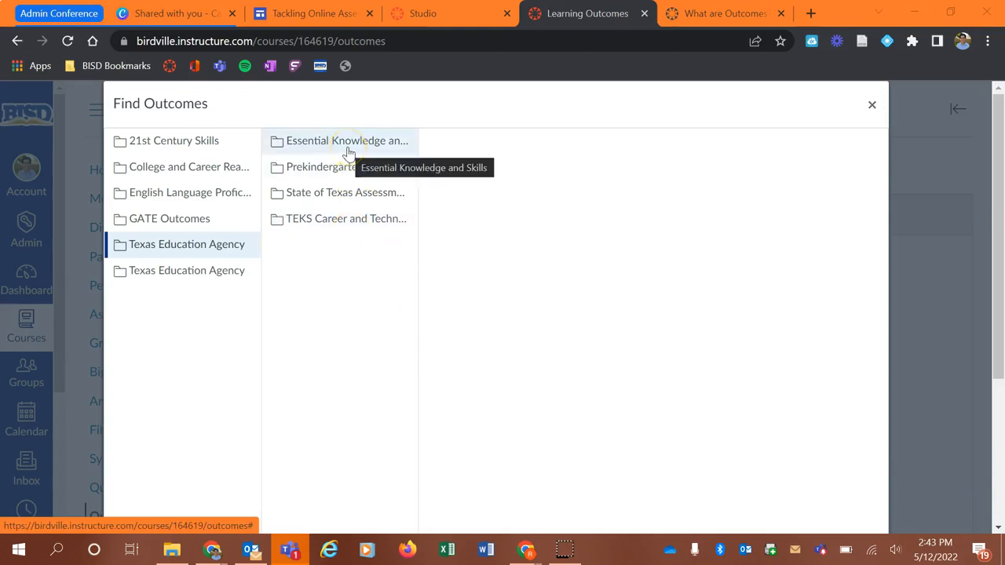
# - Open Essential Knowledge and Skills and select the Mathematics (2012) standards folder
pyautogui.click(350, 148)
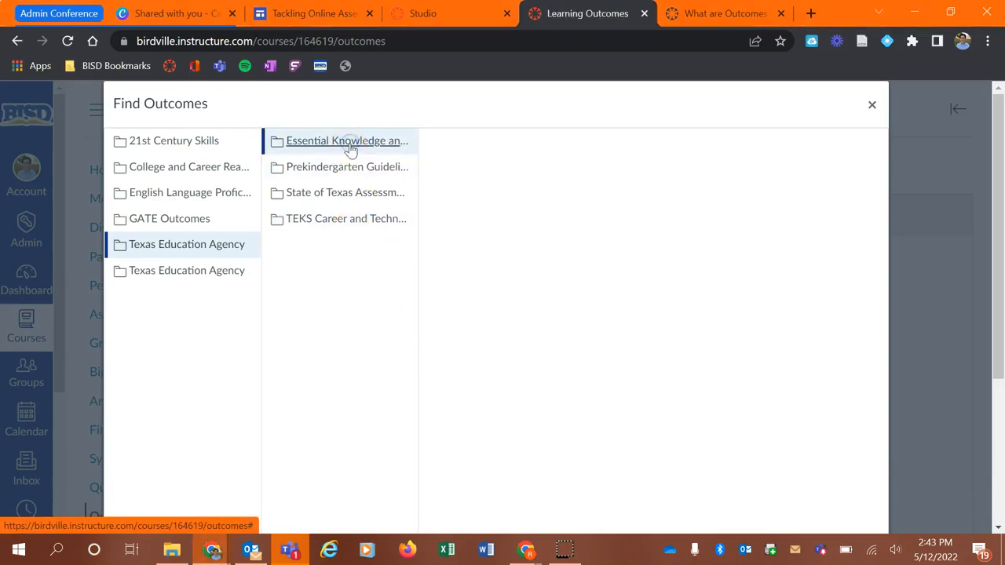
pyautogui.scroll(-4, 352, 179)
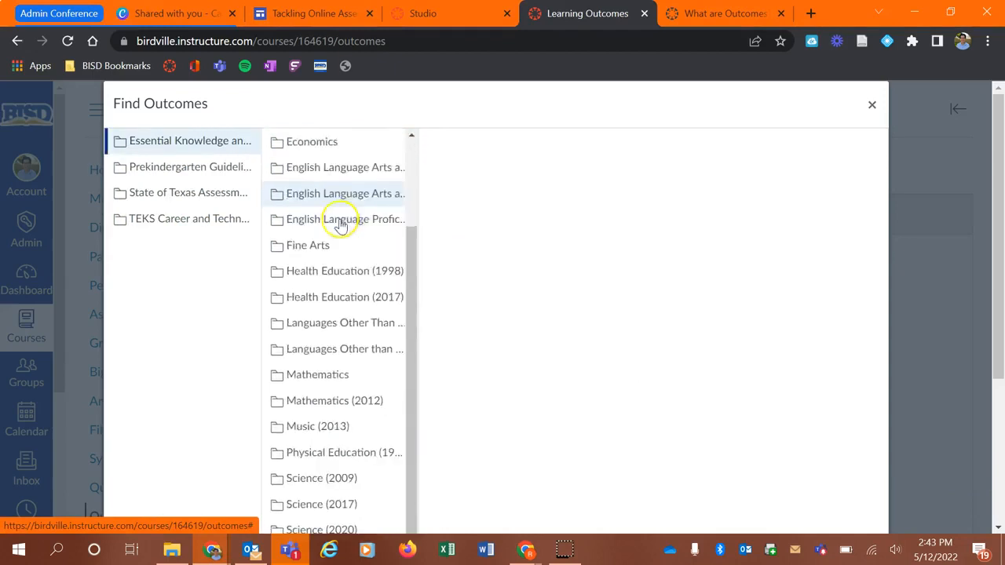
pyautogui.scroll(-3, 338, 377)
pyautogui.scroll(6, 335, 353)
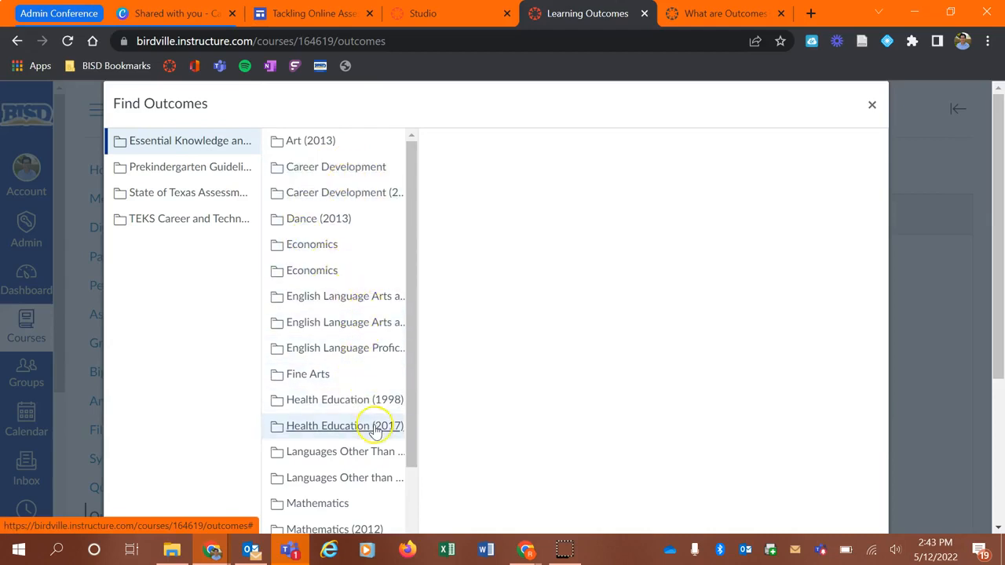
pyautogui.scroll(-1, 393, 450)
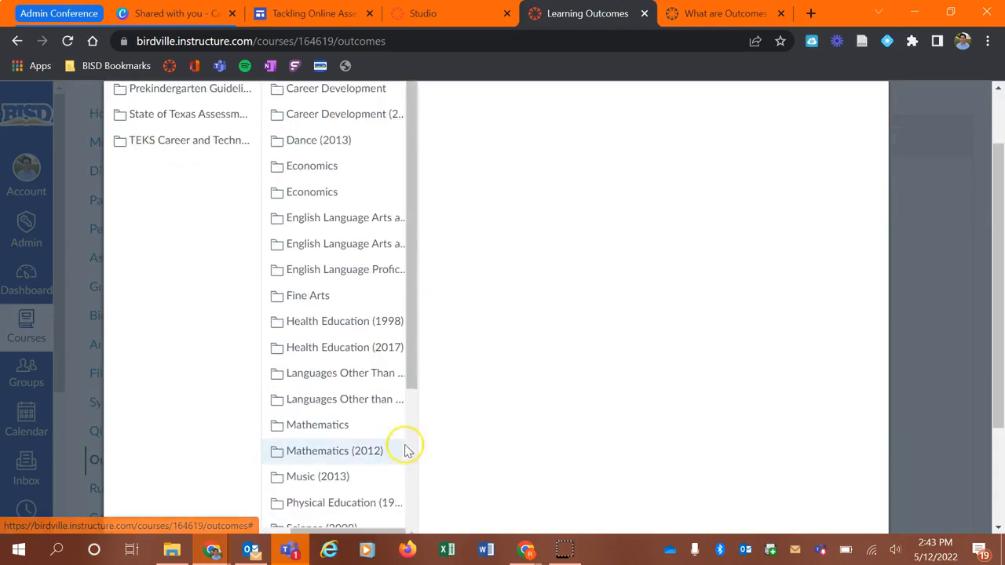
pyautogui.click(336, 455)
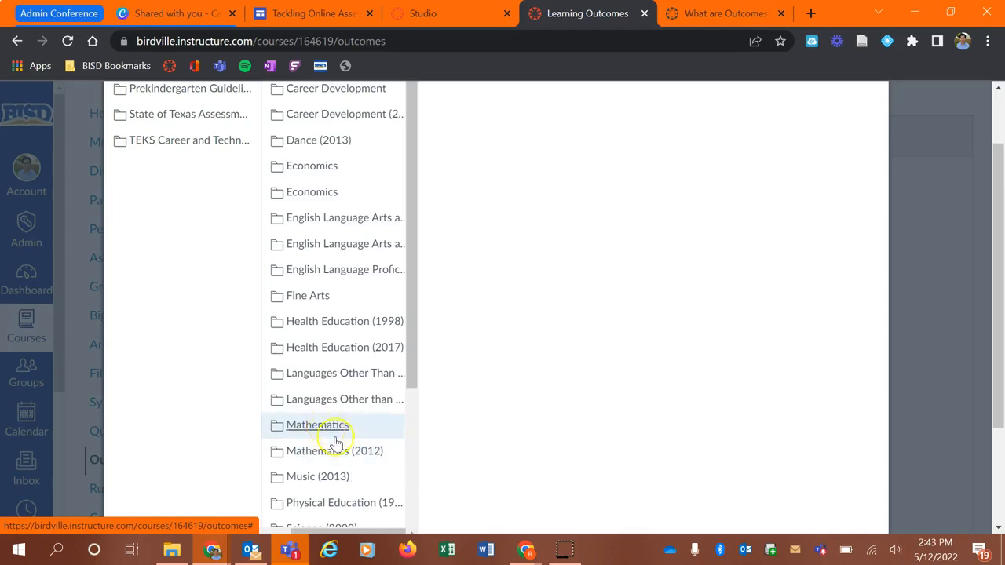
pyautogui.click(373, 459)
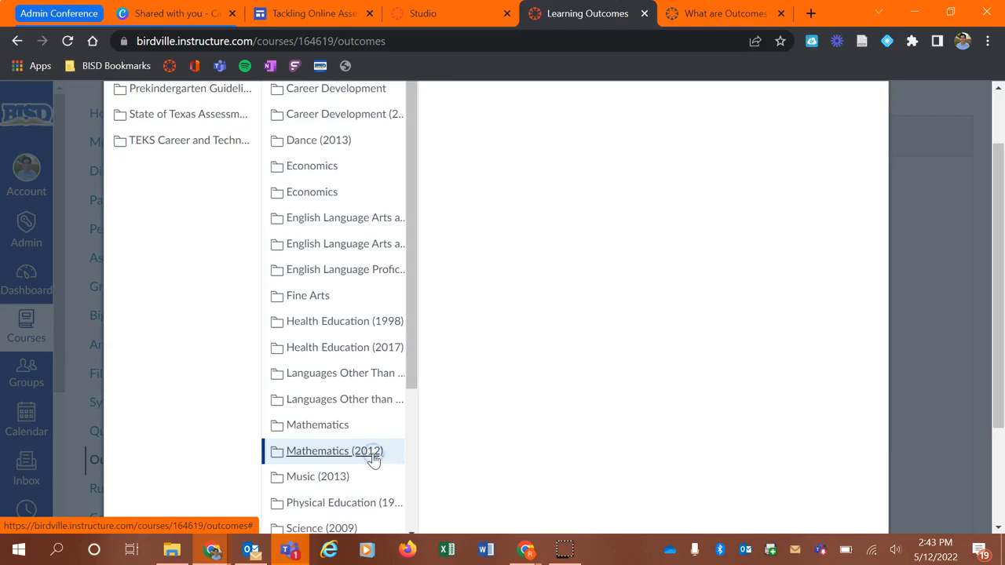
# - Open the Algebra I standards folder and browse the MA.8-9.A1.1 and MA.8-9.A1.2 outcome lists
pyautogui.scroll(1, 339, 243)
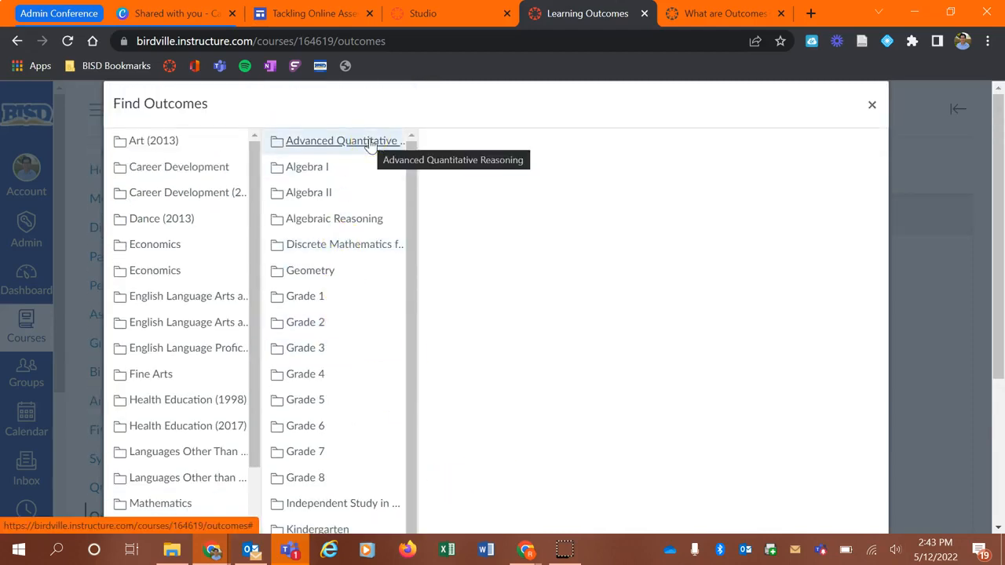
pyautogui.click(334, 297)
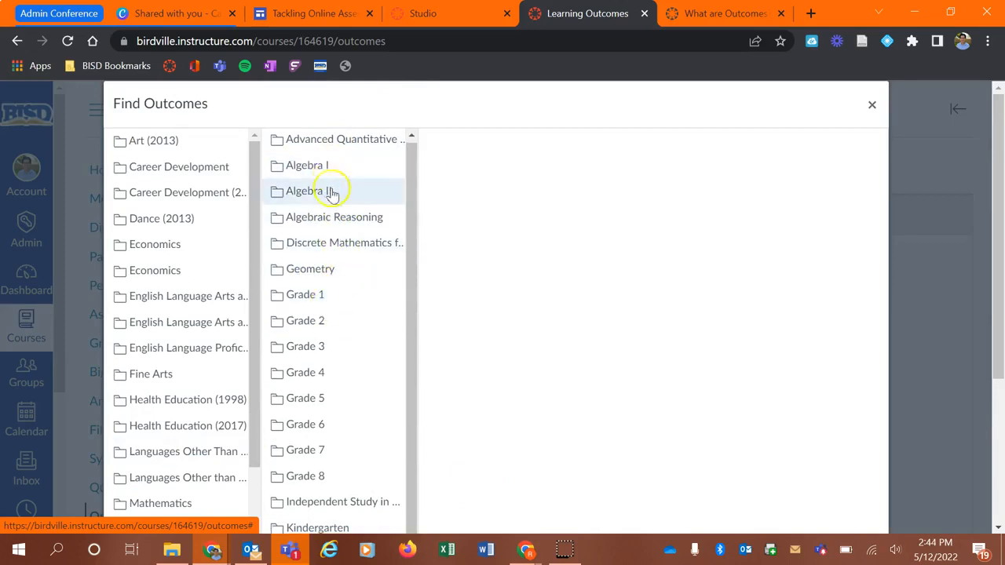
pyautogui.scroll(-2, 306, 476)
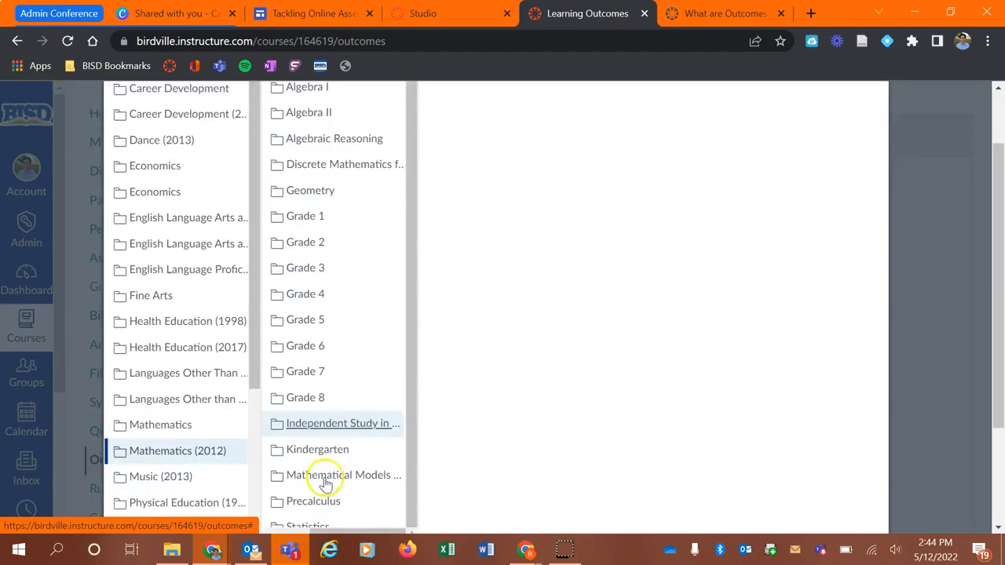
pyautogui.scroll(-1, 338, 471)
pyautogui.scroll(3, 337, 455)
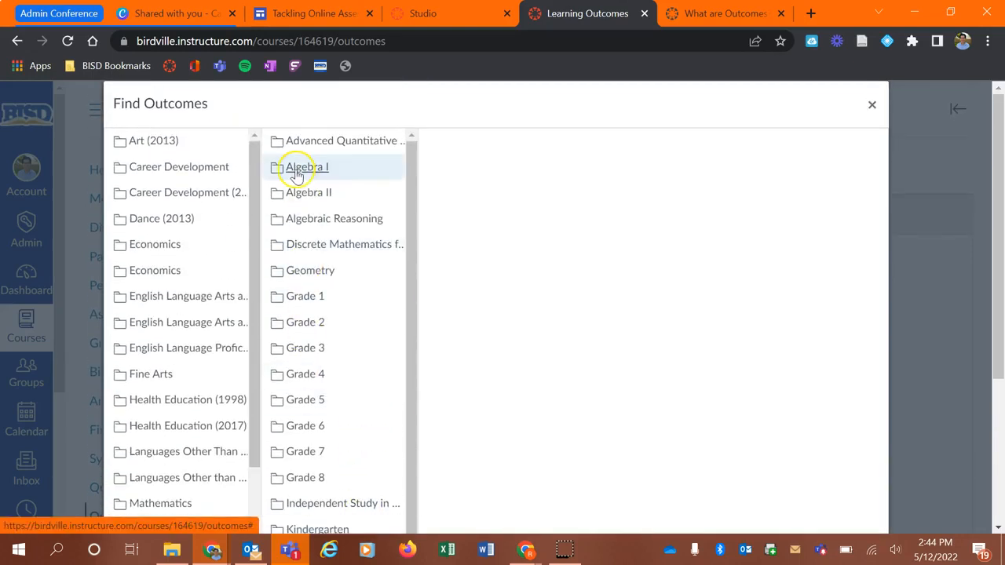
pyautogui.click(300, 172)
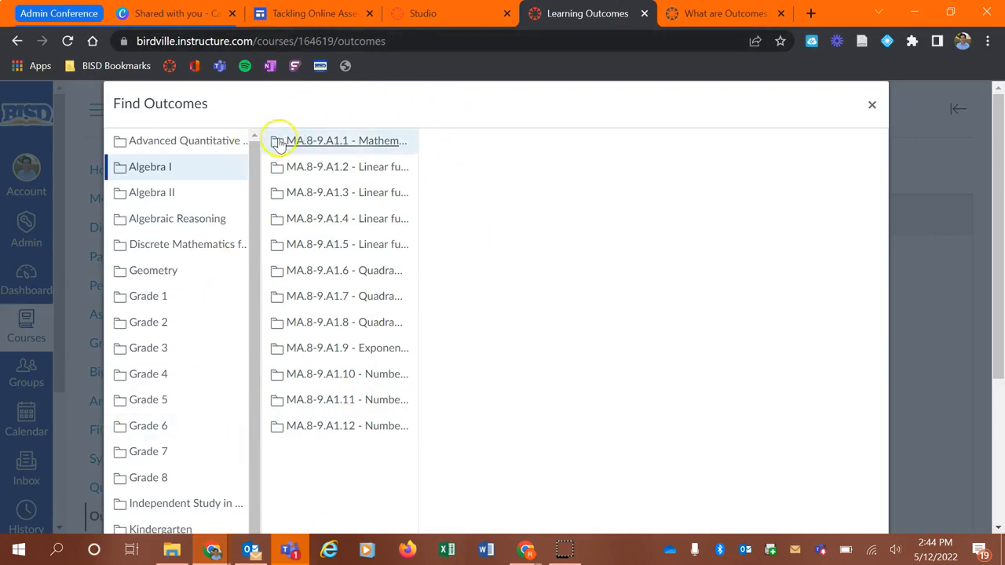
pyautogui.click(389, 143)
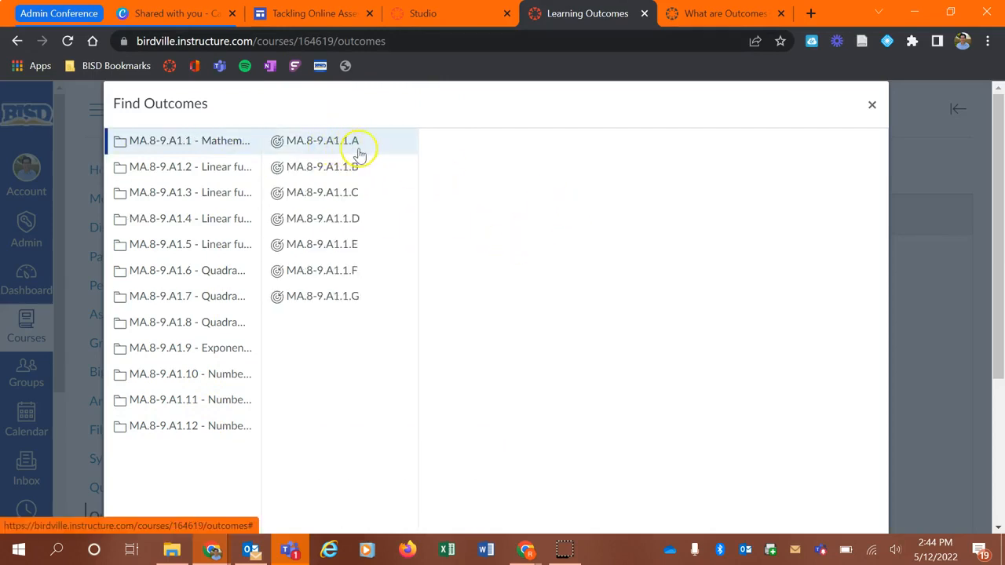
pyautogui.click(210, 171)
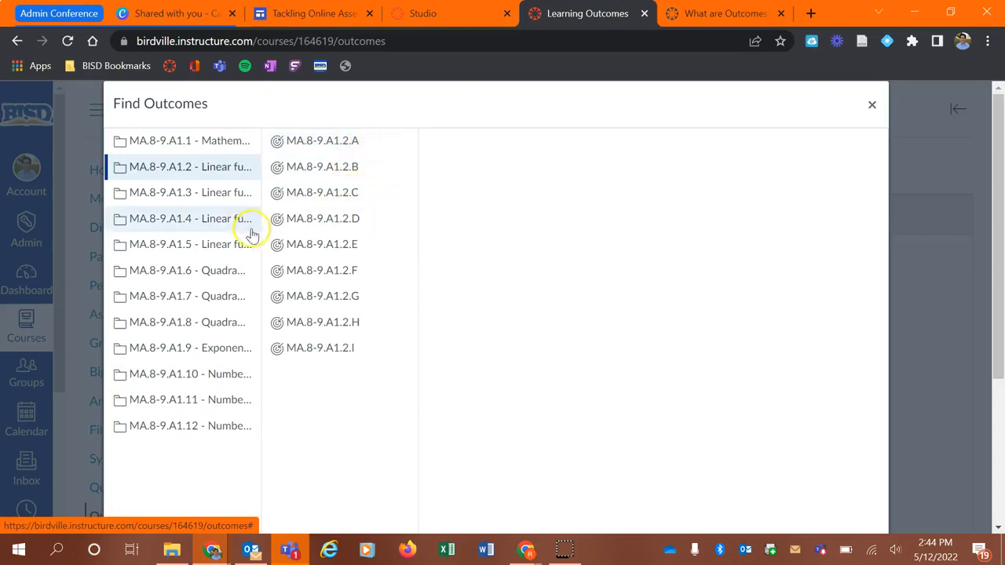
pyautogui.scroll(-1, 291, 481)
pyautogui.scroll(-2, 290, 480)
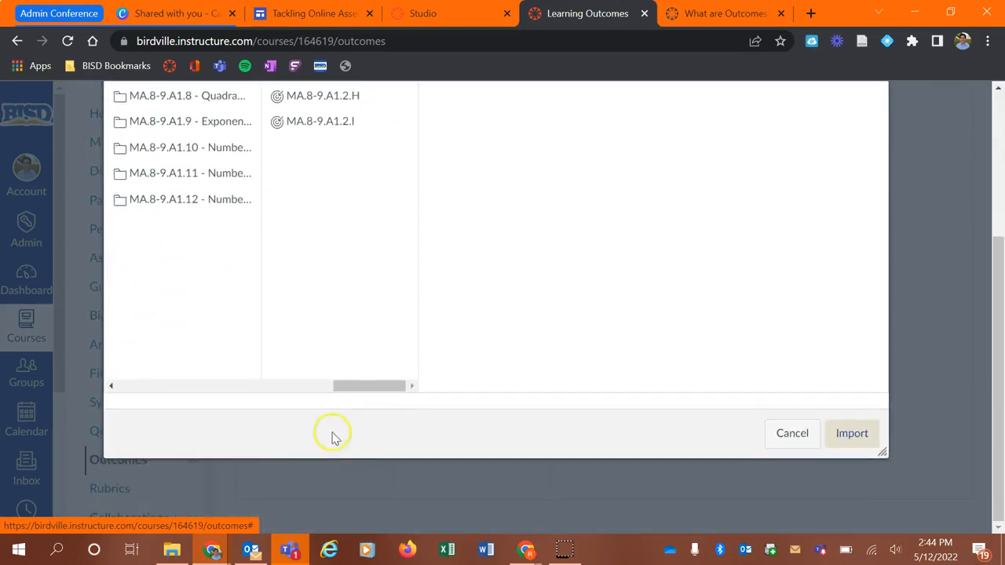
pyautogui.moveTo(354, 386); pyautogui.dragTo(322, 384)
pyautogui.scroll(1, 235, 363)
pyautogui.scroll(2, 235, 363)
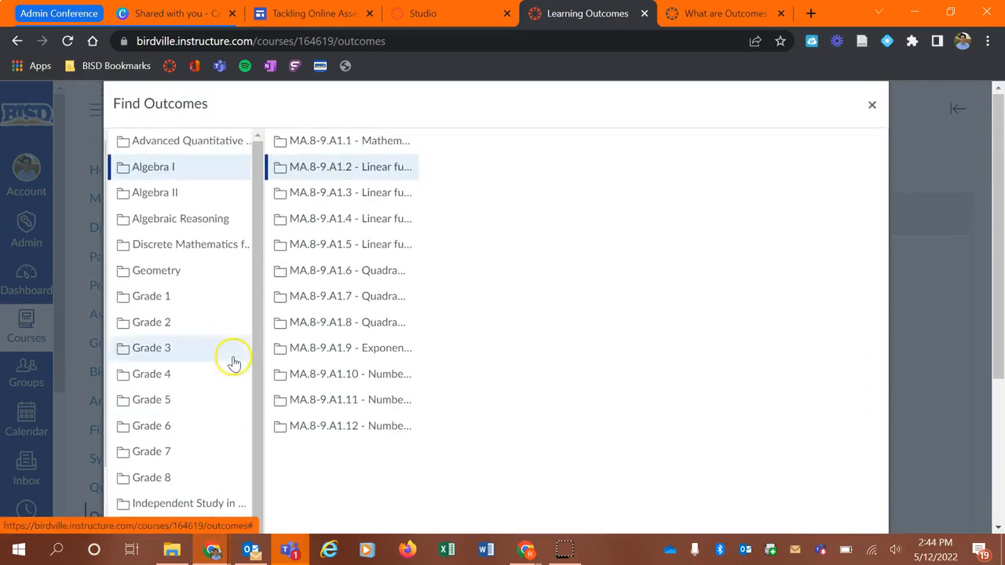
# - Select the Algebra I folder and import it into the 8th Grade Algebra 1 group
pyautogui.click(159, 169)
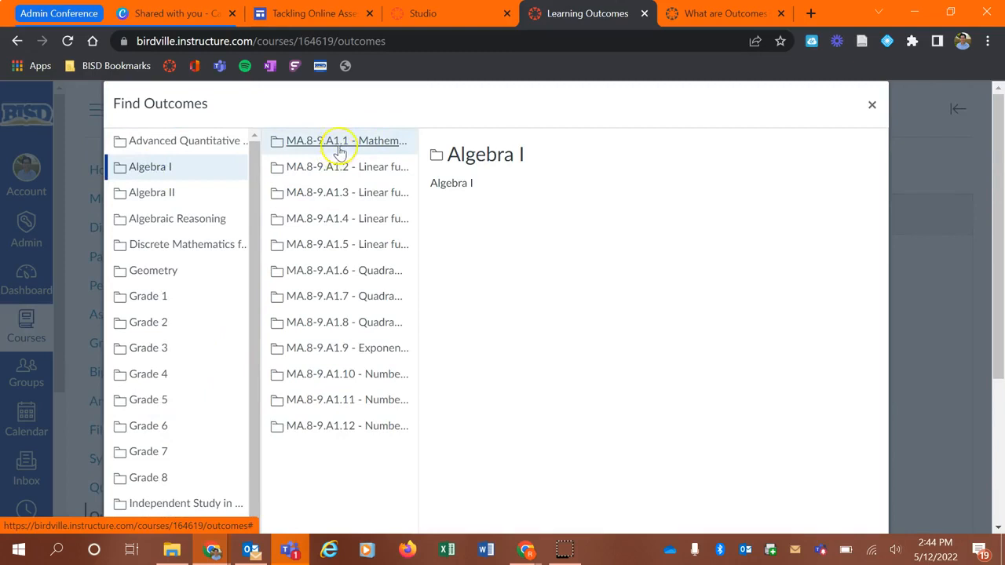
pyautogui.scroll(-3, 390, 231)
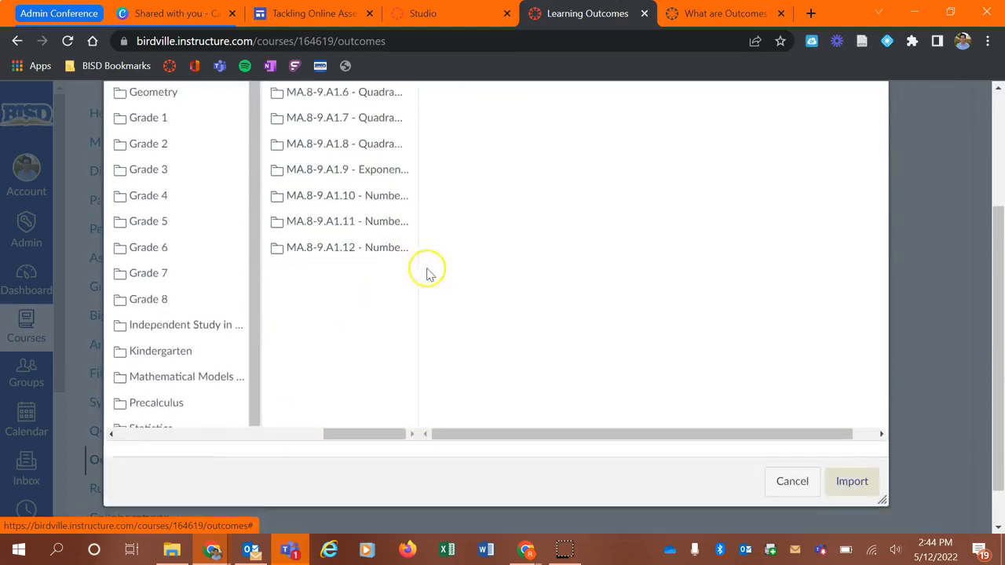
pyautogui.click(856, 434)
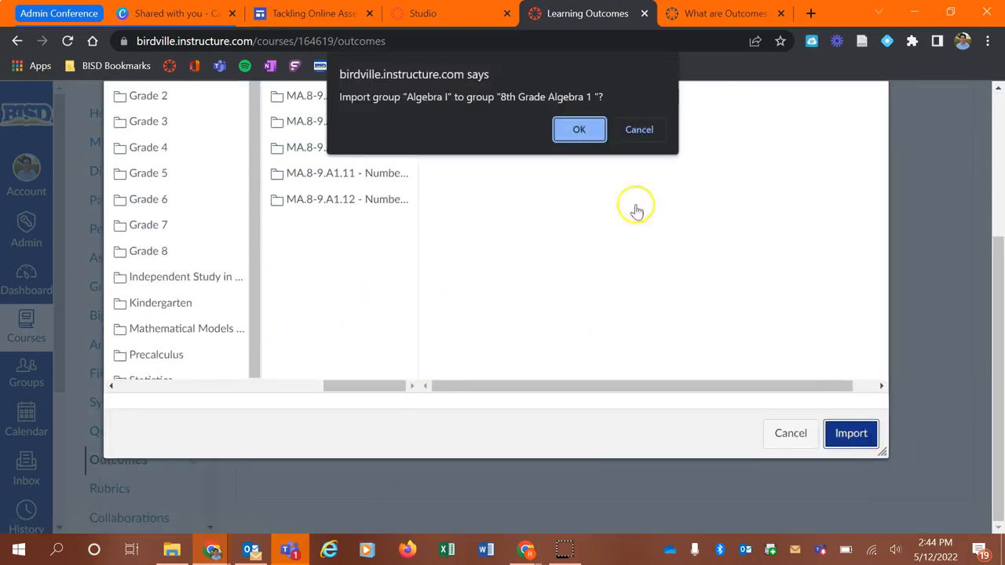
pyautogui.click(579, 131)
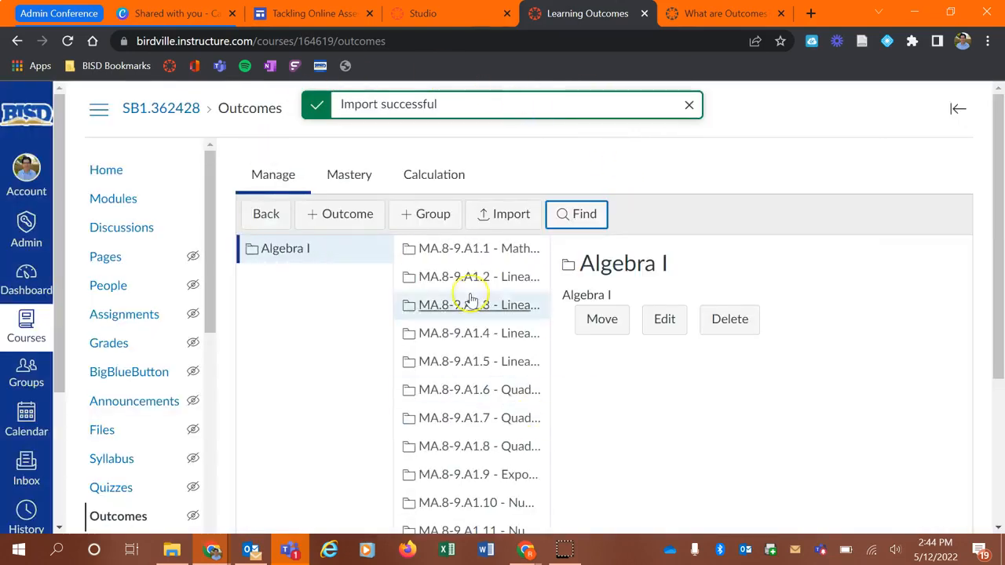
# - Open the 8th Grade Algebra 1 group and its imported Algebra I folder to review the standards
pyautogui.click(266, 216)
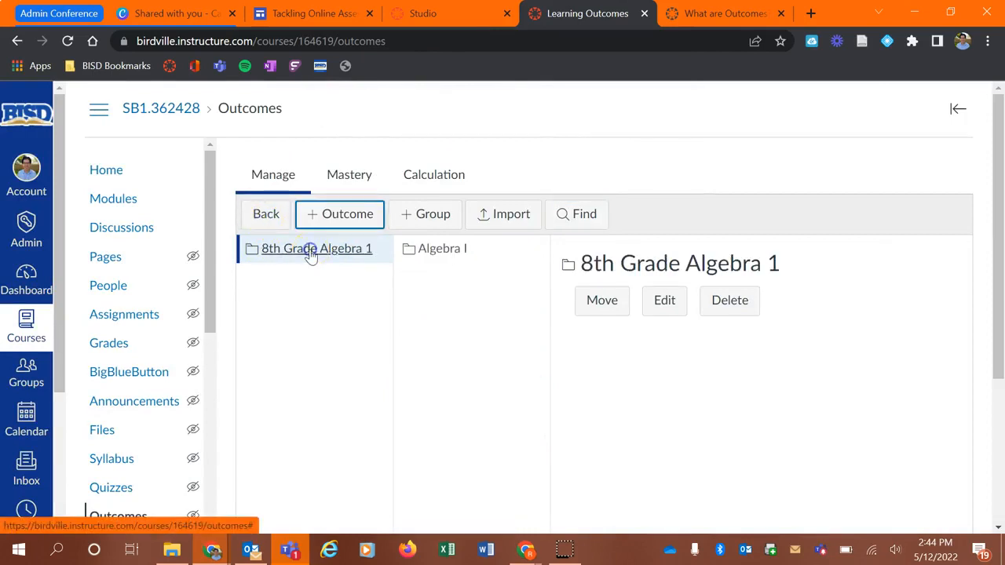
pyautogui.click(437, 253)
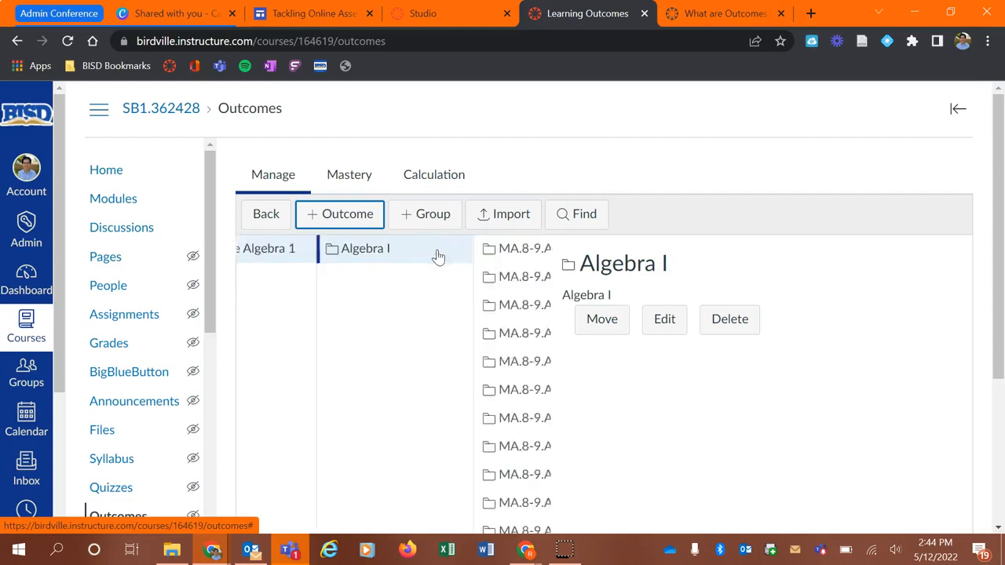
pyautogui.scroll(-2, 483, 305)
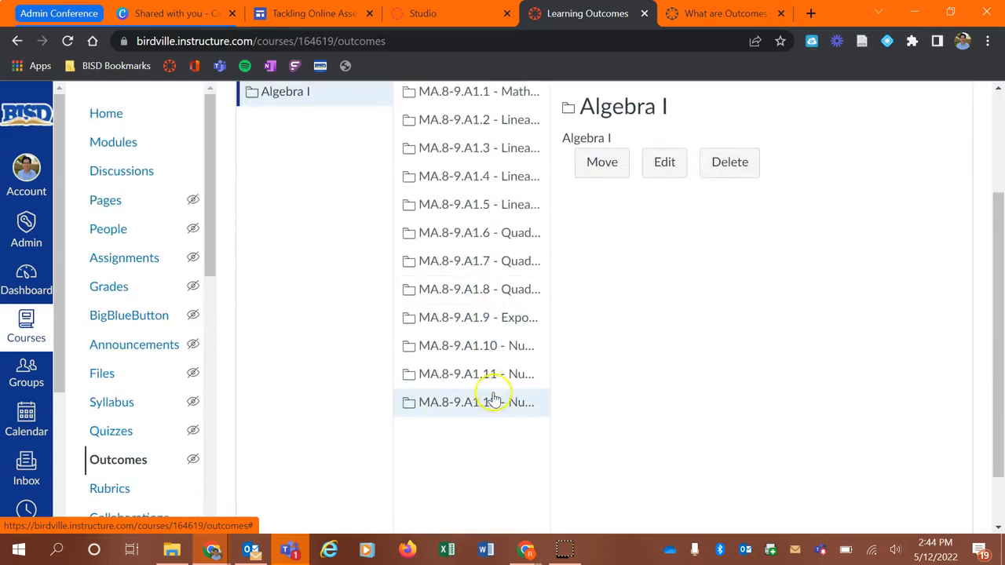
pyautogui.scroll(2, 495, 398)
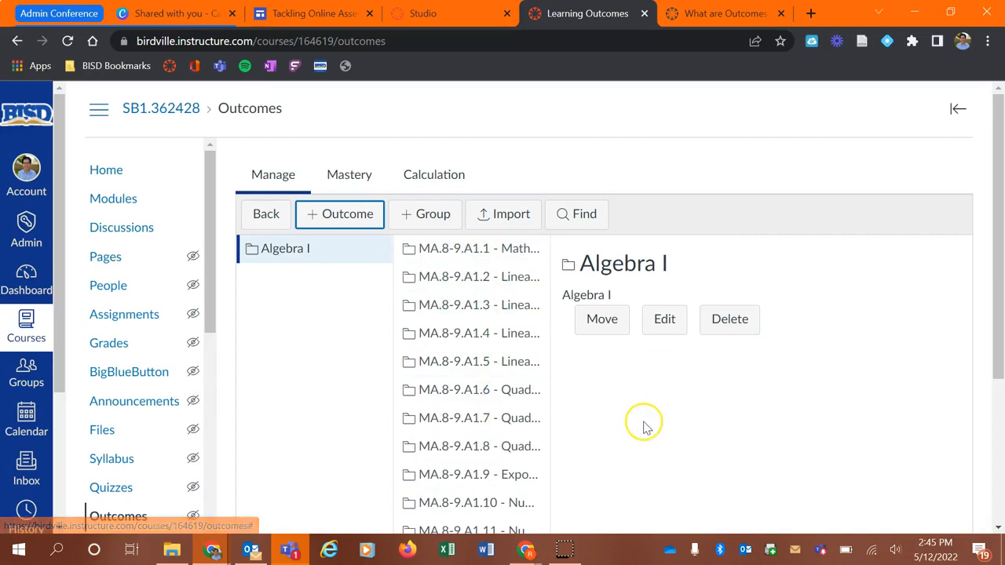
# - Return to the top outcome level, open Find Outcomes, and browse to the Texas Education Agency Mathematics (2012) standards
pyautogui.click(267, 216)
pyautogui.click(268, 218)
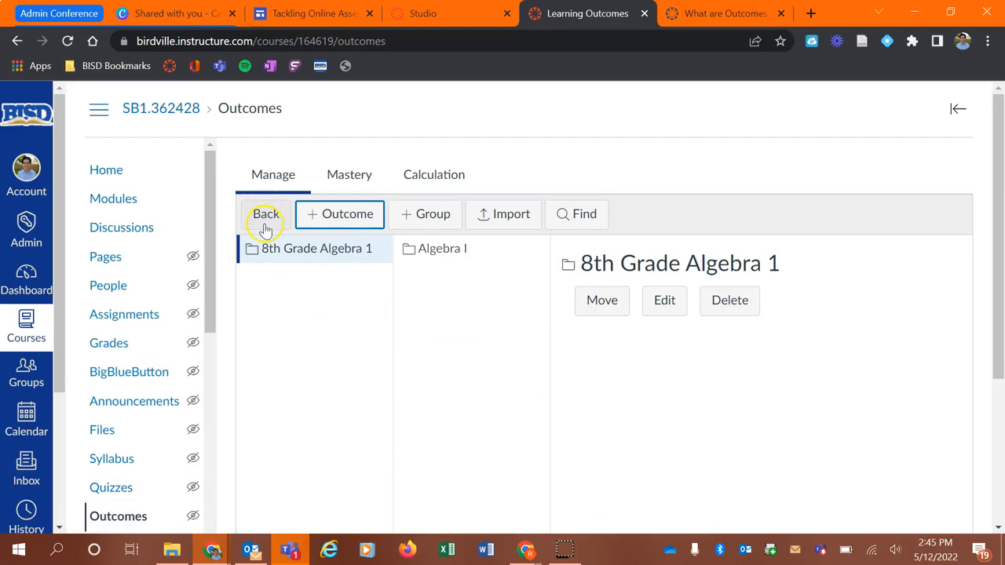
pyautogui.click(265, 226)
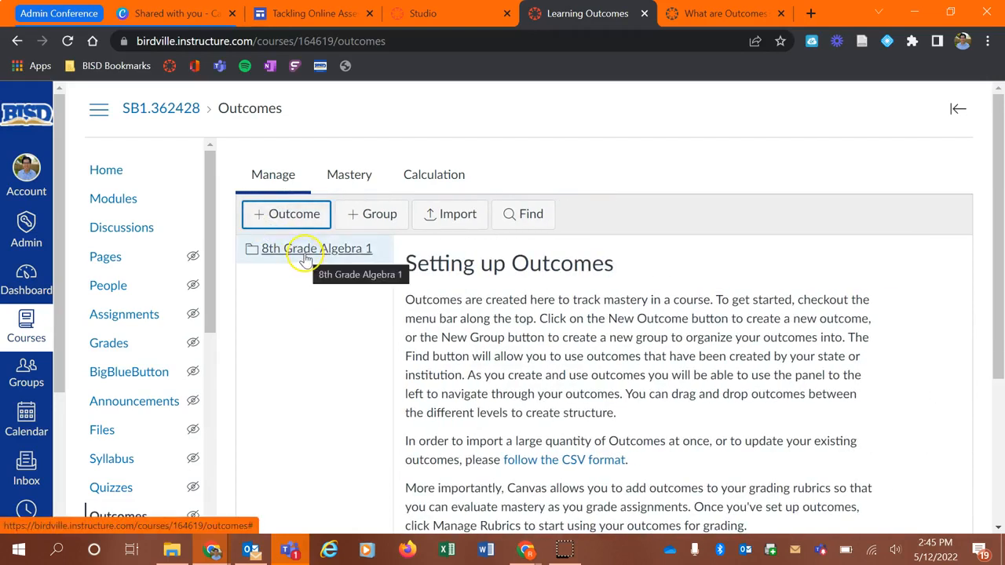
pyautogui.click(524, 215)
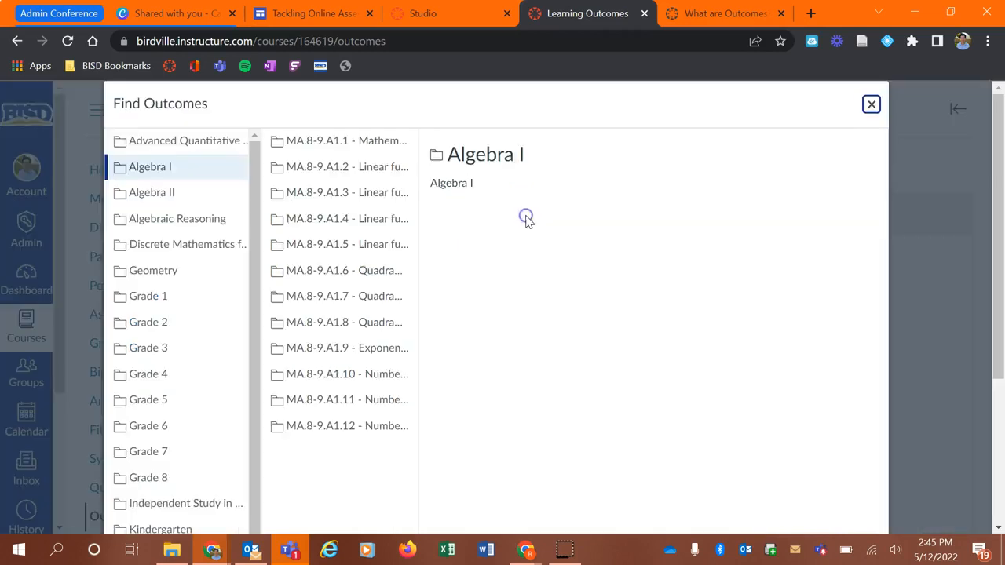
pyautogui.scroll(-3, 306, 480)
pyautogui.moveTo(346, 388); pyautogui.dragTo(137, 384)
pyautogui.scroll(3, 172, 311)
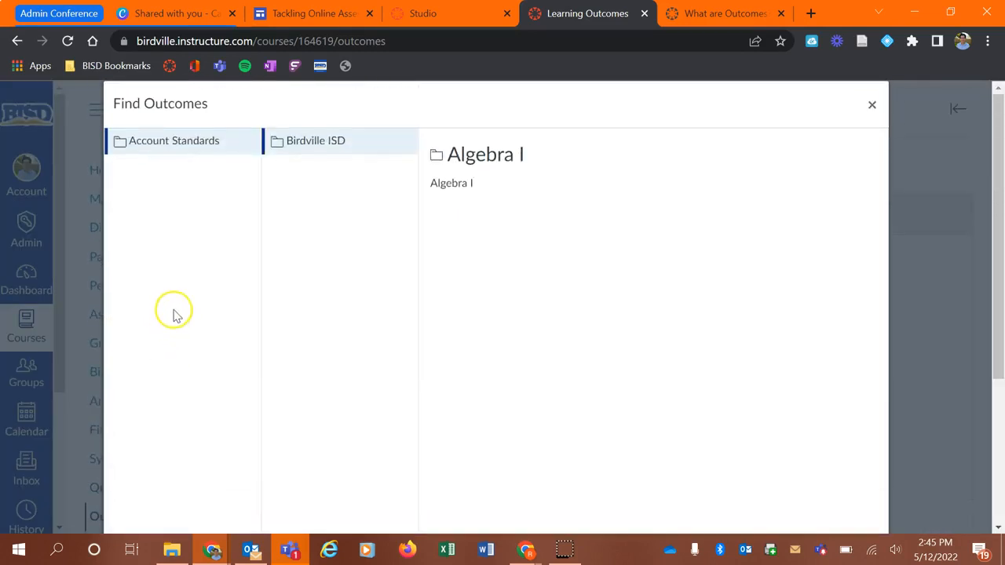
pyautogui.click(315, 151)
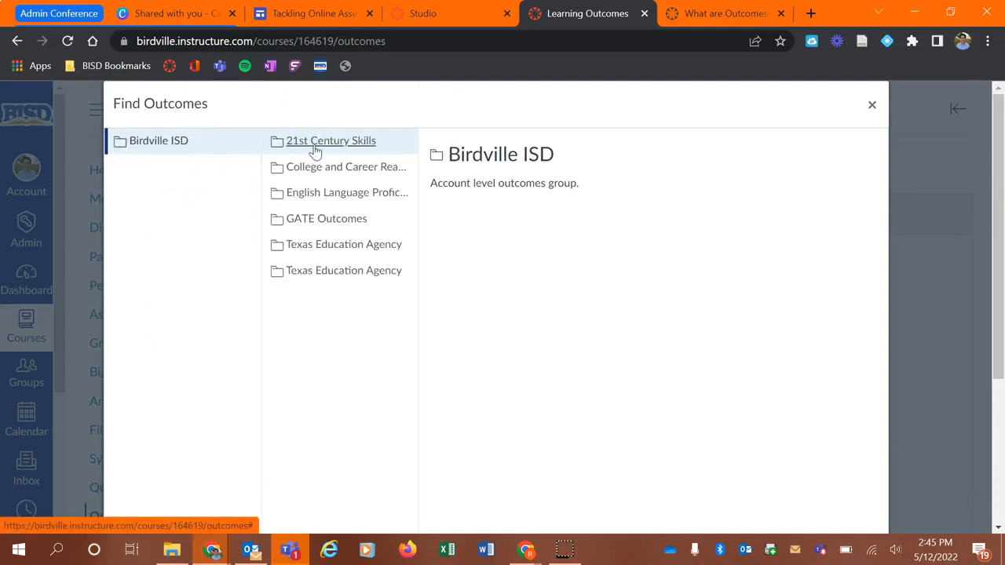
pyautogui.click(350, 246)
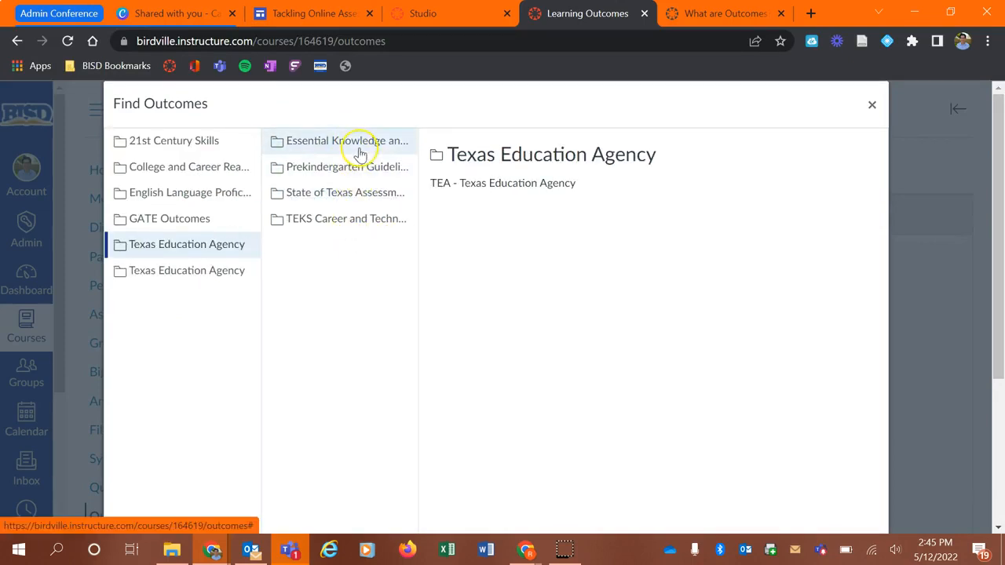
pyautogui.click(362, 150)
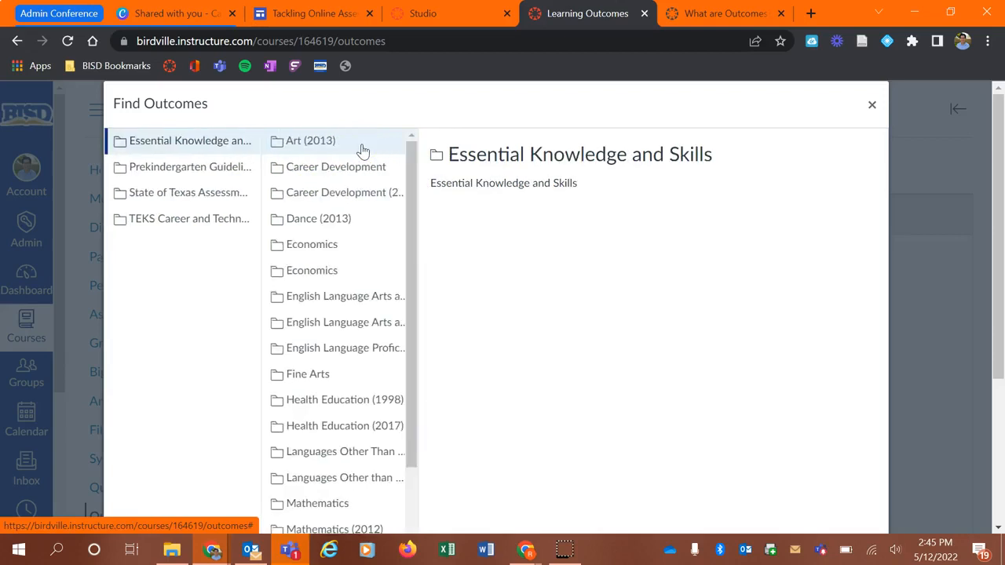
pyautogui.scroll(-2, 336, 209)
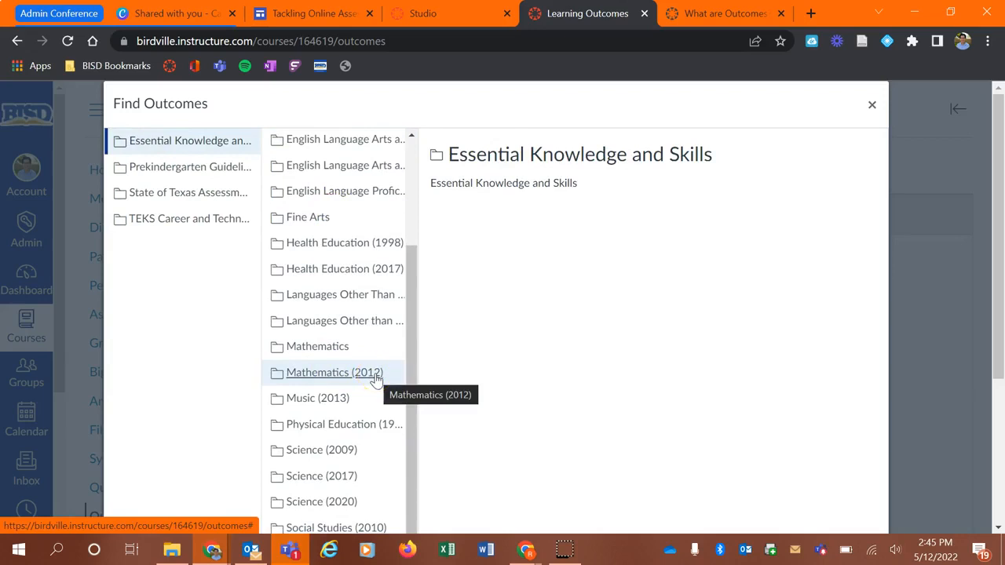
pyautogui.click(376, 377)
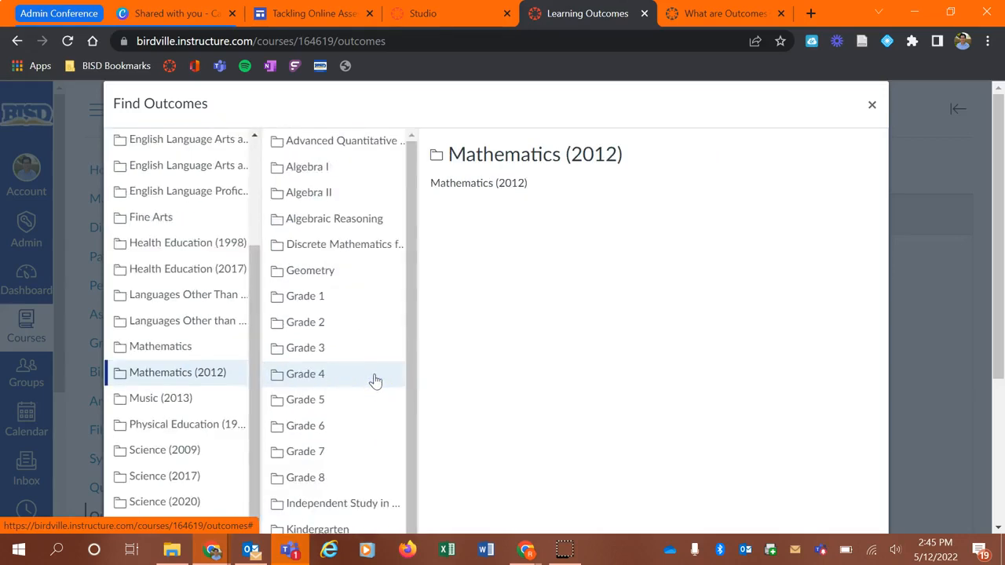
# - Select the Geometry standards folder and import it at the top level of the course outcomes
pyautogui.scroll(-1, 334, 447)
pyautogui.scroll(-1, 334, 460)
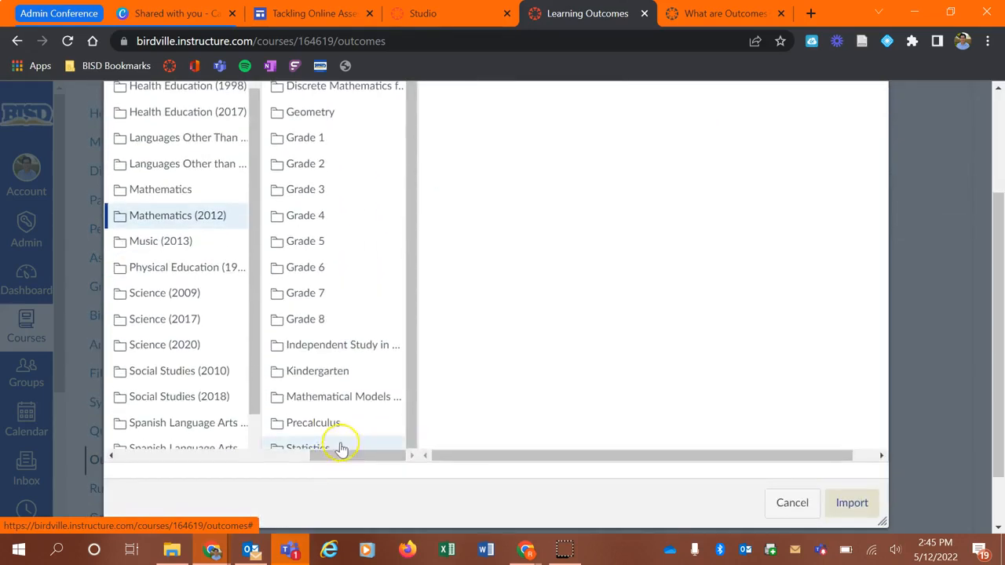
pyautogui.scroll(3, 338, 432)
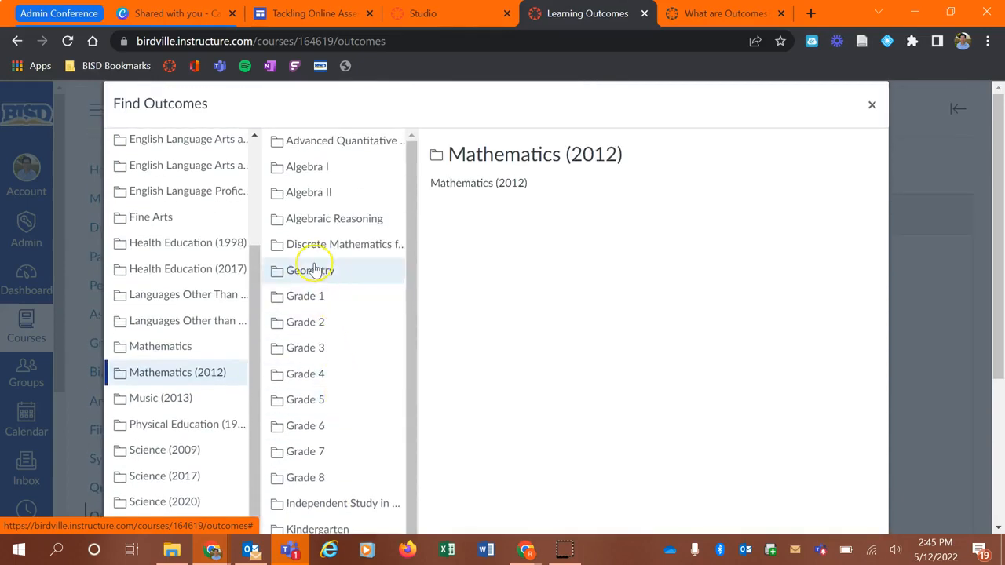
pyautogui.click(314, 271)
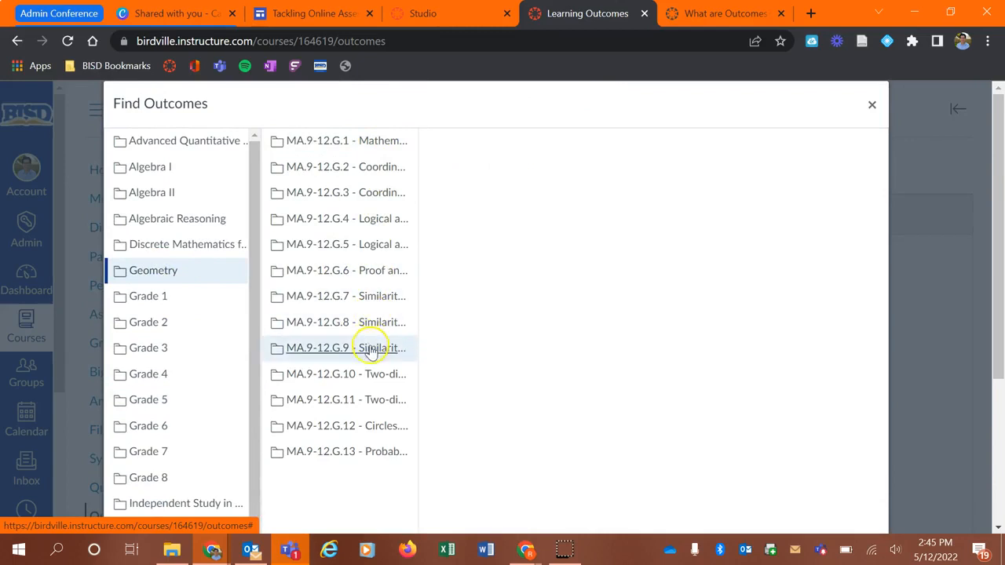
pyautogui.scroll(-2, 365, 407)
pyautogui.click(855, 503)
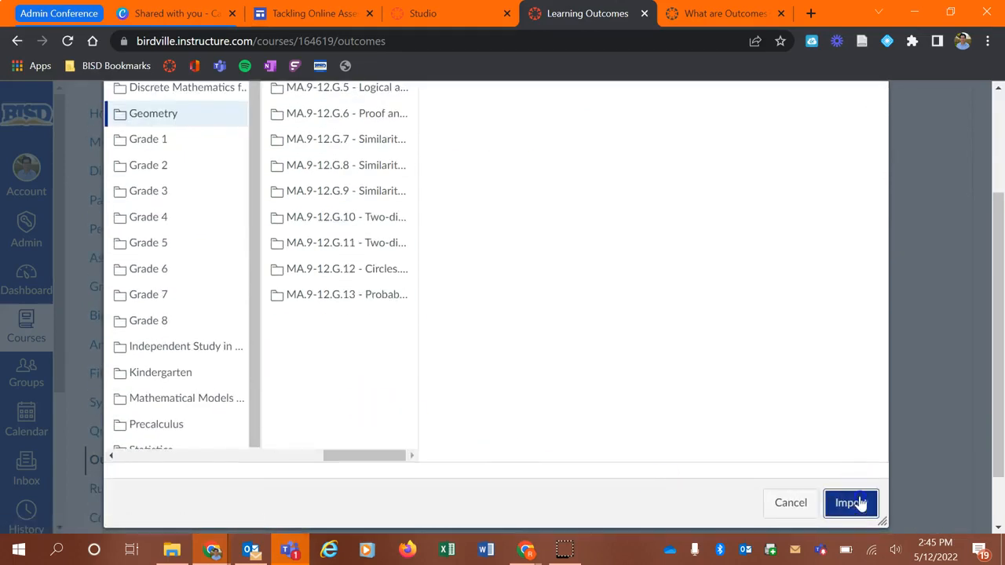
pyautogui.click(572, 134)
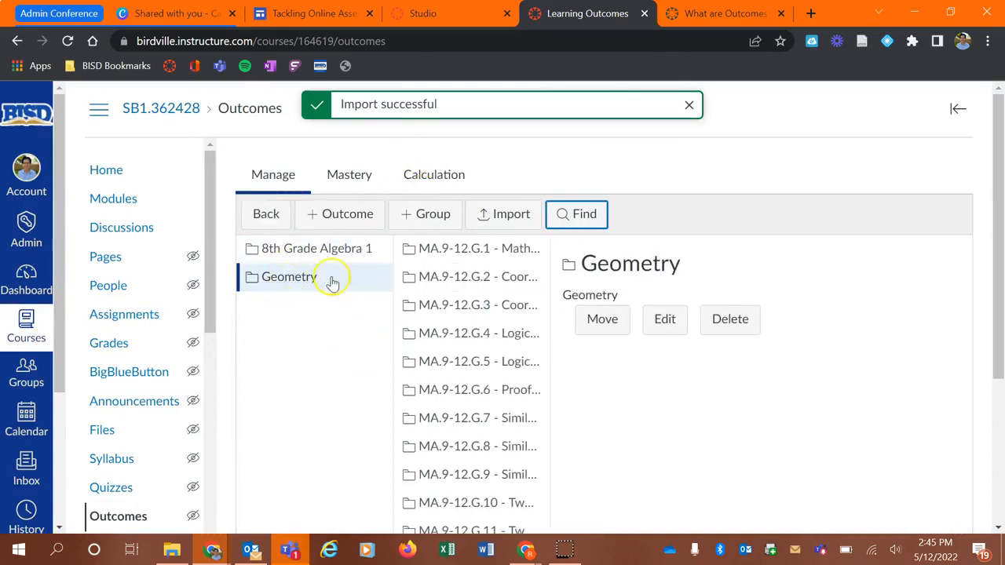
# - Review the 8th Grade Algebra 1 and Geometry groups and the Geometry standards list
pyautogui.click(339, 250)
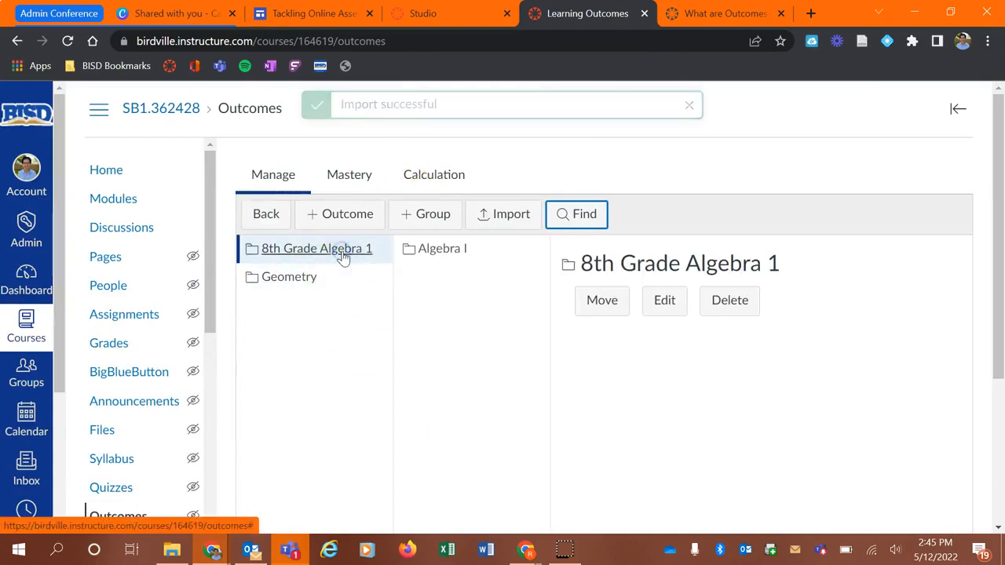
pyautogui.click(308, 280)
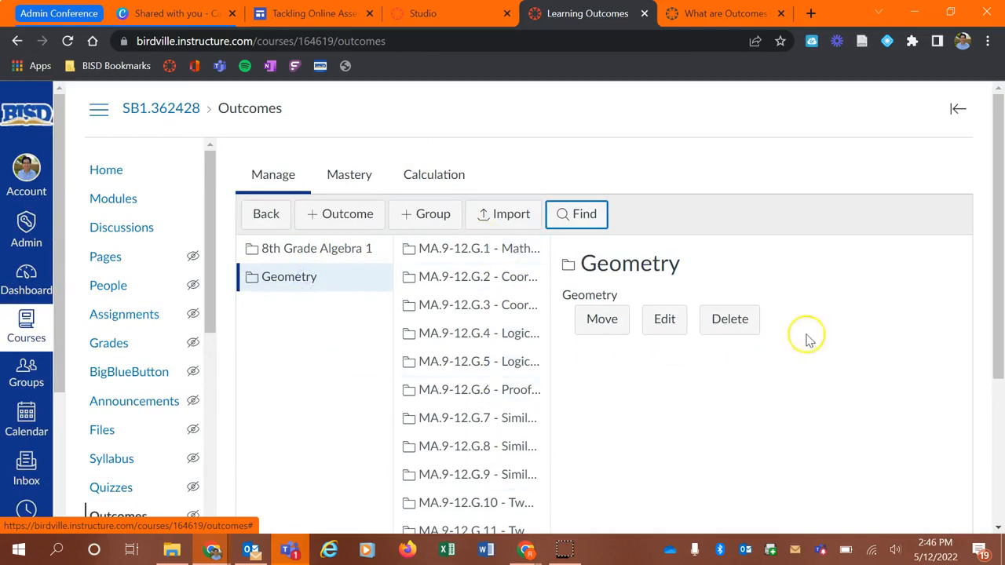
pyautogui.scroll(-2, 926, 186)
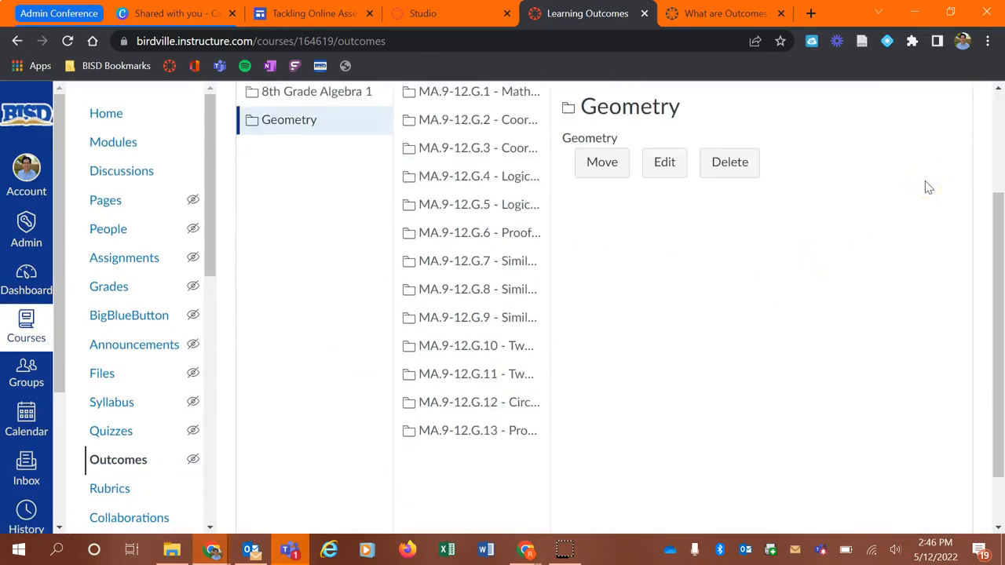
pyautogui.scroll(-1, 928, 187)
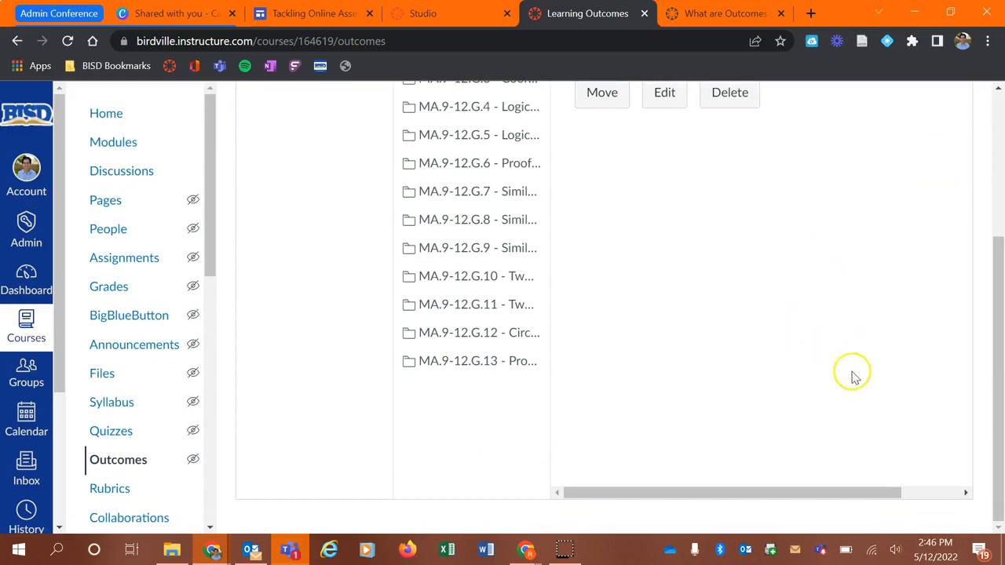
pyautogui.scroll(3, 656, 471)
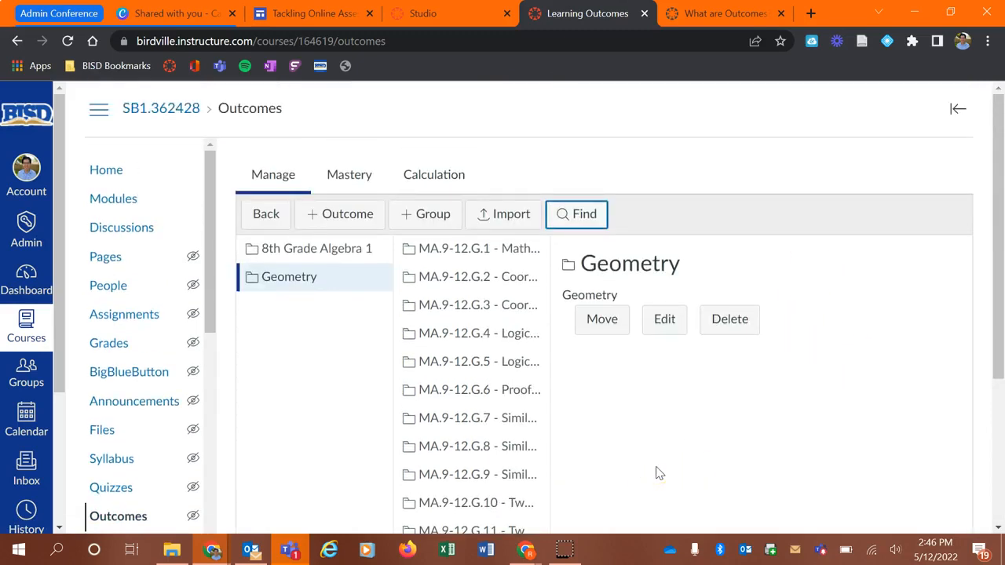